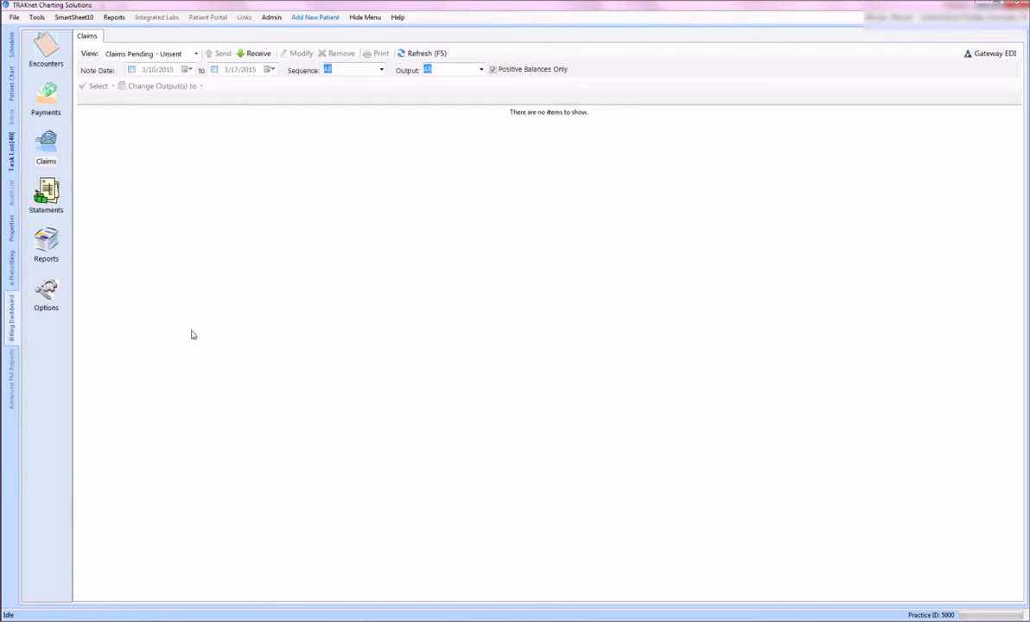
Step: Open the Billing Dashboard to view the Claims Pending - Unsent list
click(13, 316)
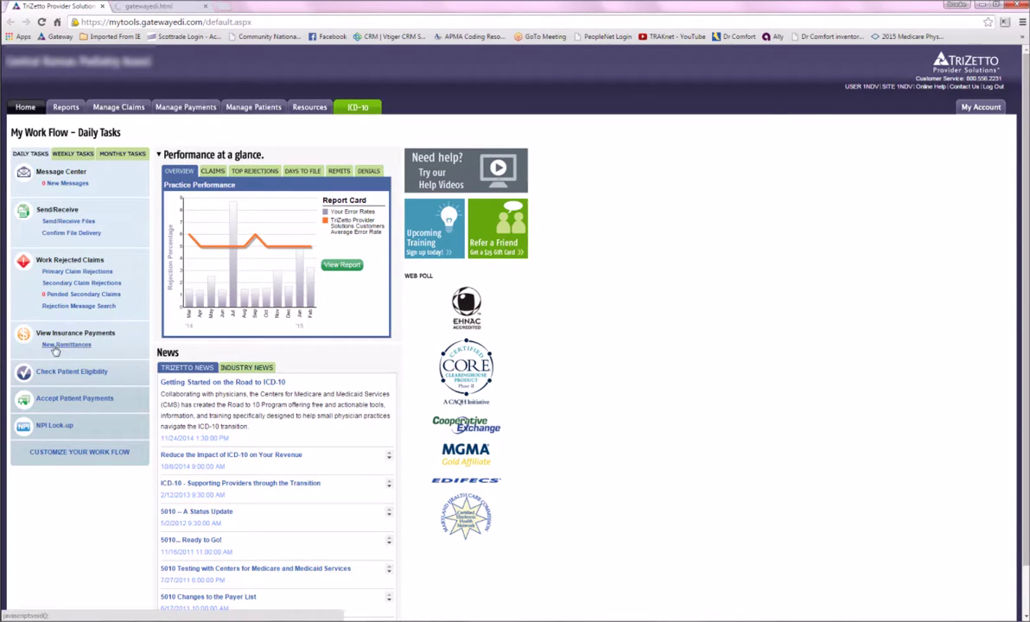
Step: Open New Remittances under View Insurance Payments on the Gateway EDI home page
click(55, 351)
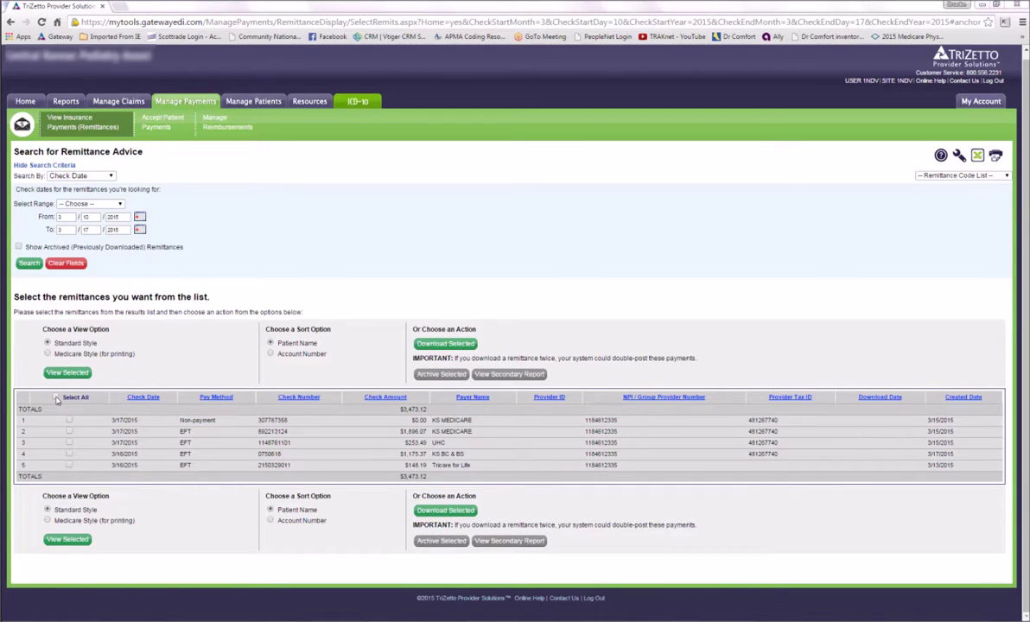
Step: Select all five 3/10–3/17/2015 remittances and download them
click(55, 397)
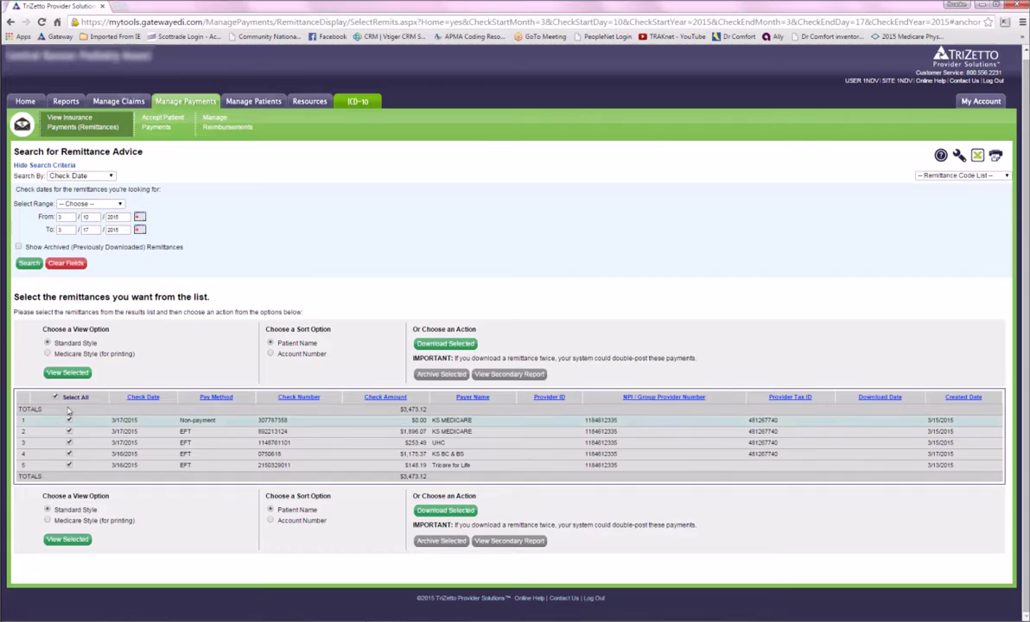
click(446, 345)
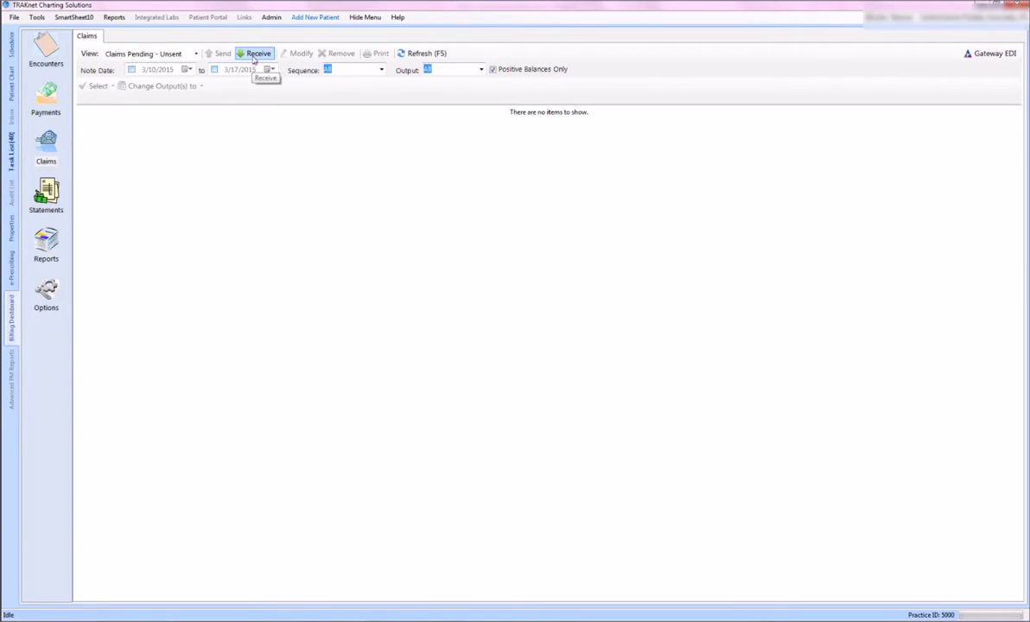
Step: Receive the five downloaded remits and acknowledge the Process complete message
click(254, 54)
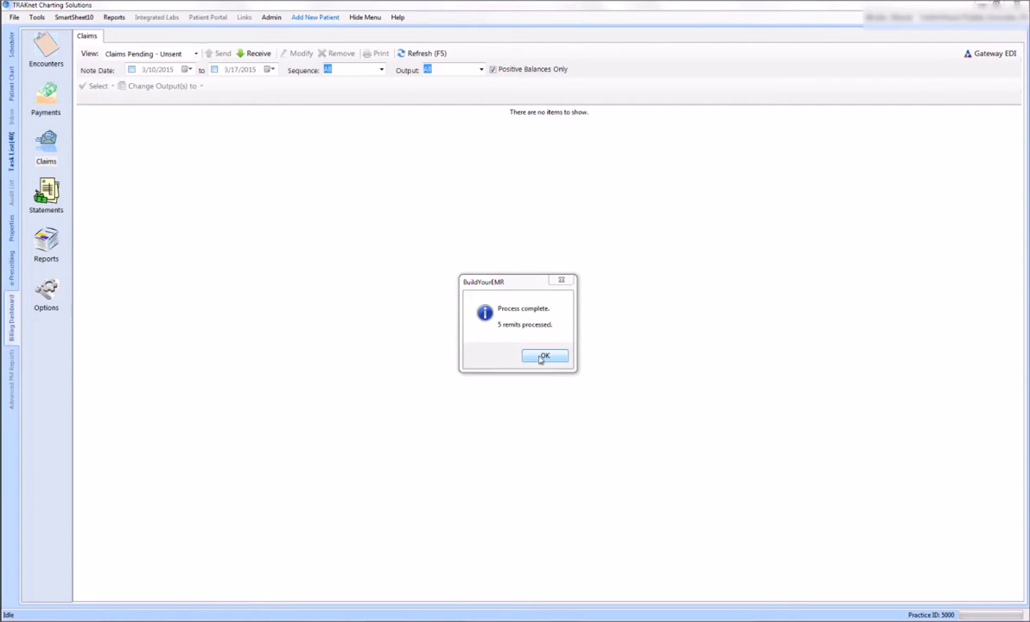
click(541, 357)
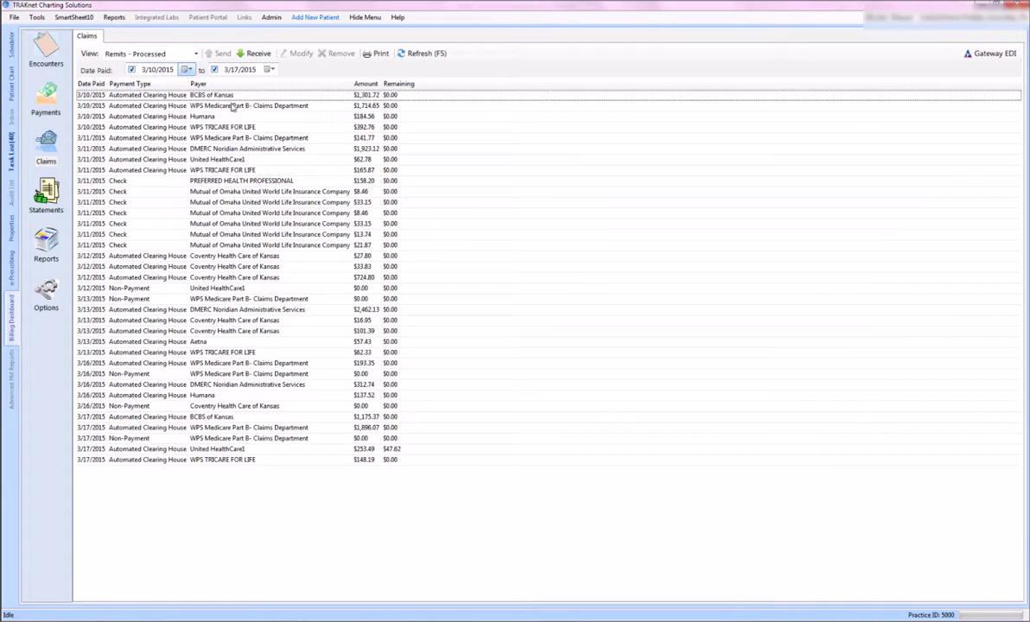
Step: Show only remits paid from 3/17/2015 and select the BCBS of Kansas remit
click(187, 69)
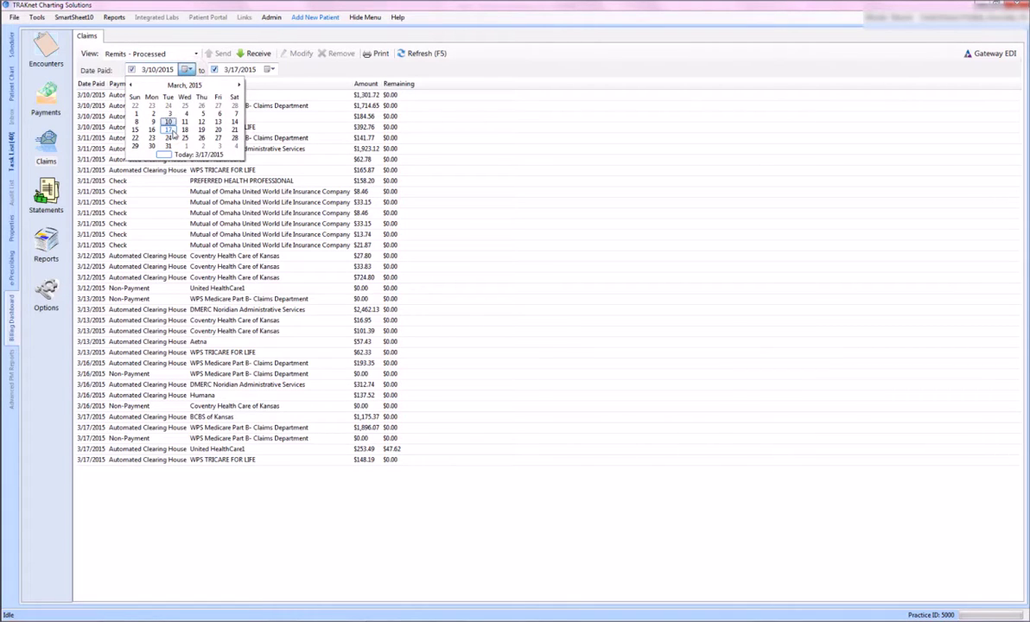
click(170, 130)
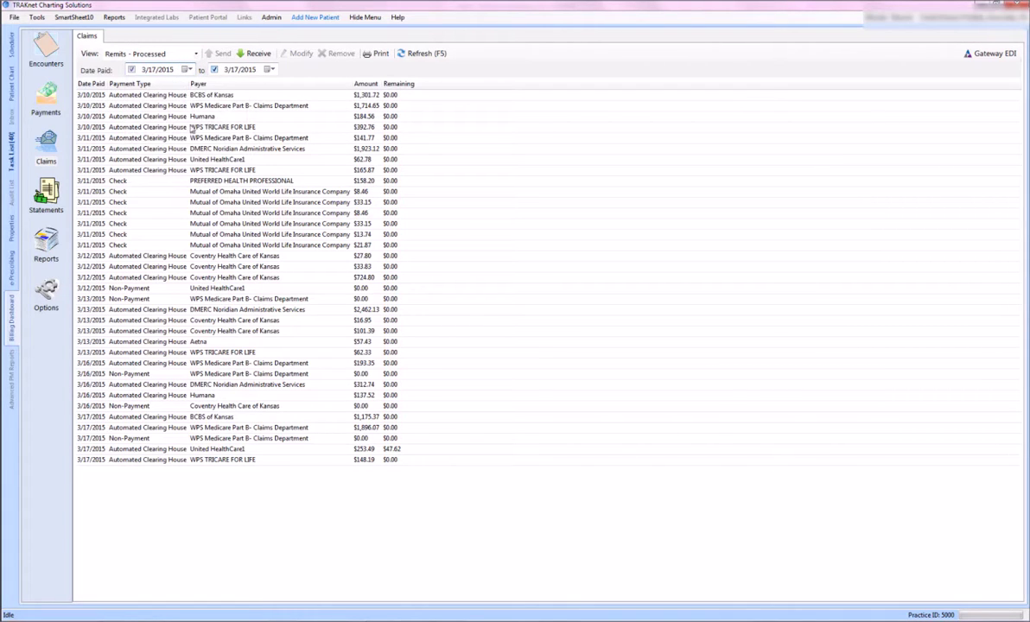
click(415, 55)
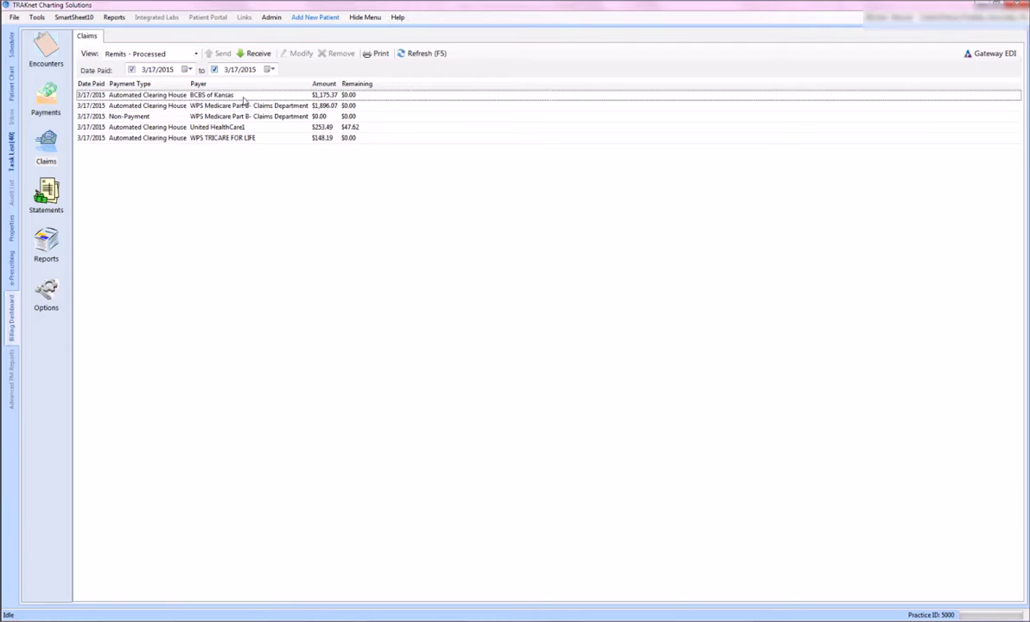
click(244, 98)
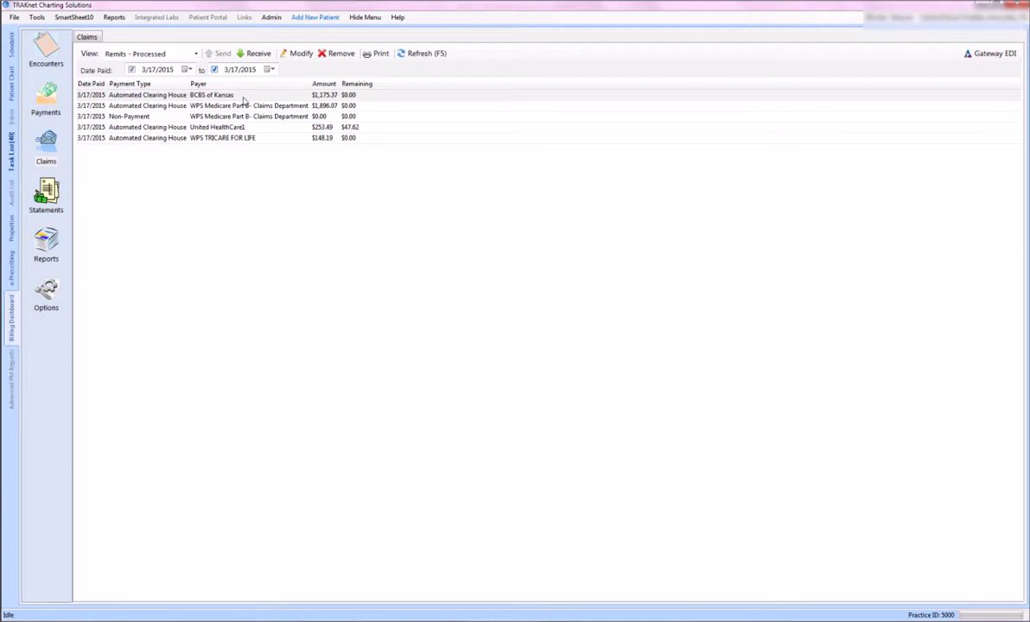
double_click(244, 98)
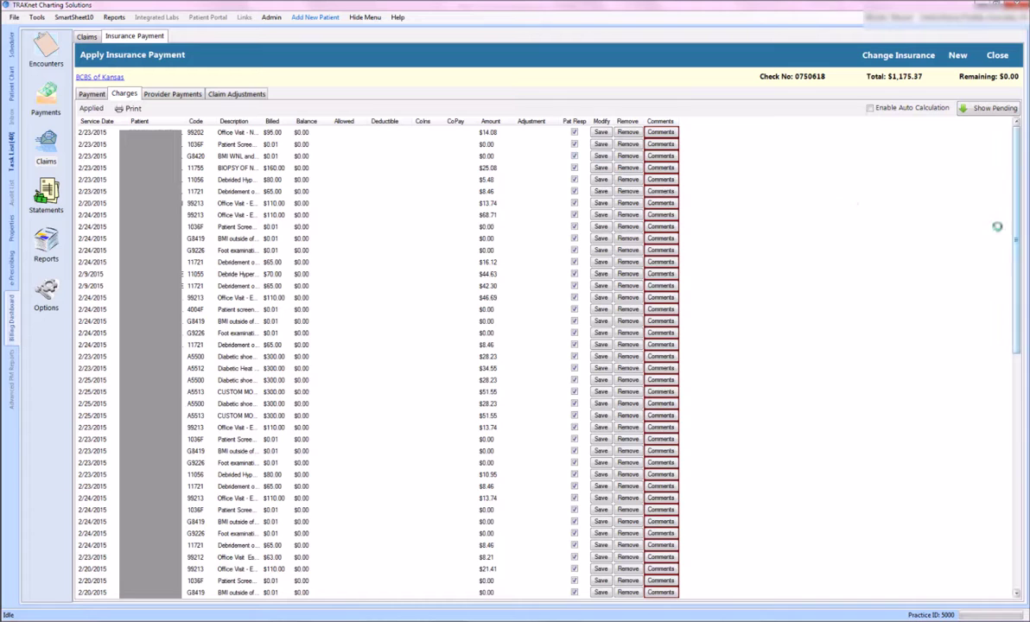
scroll(1016, 222, down, 2)
scroll(1016, 222, down, 6)
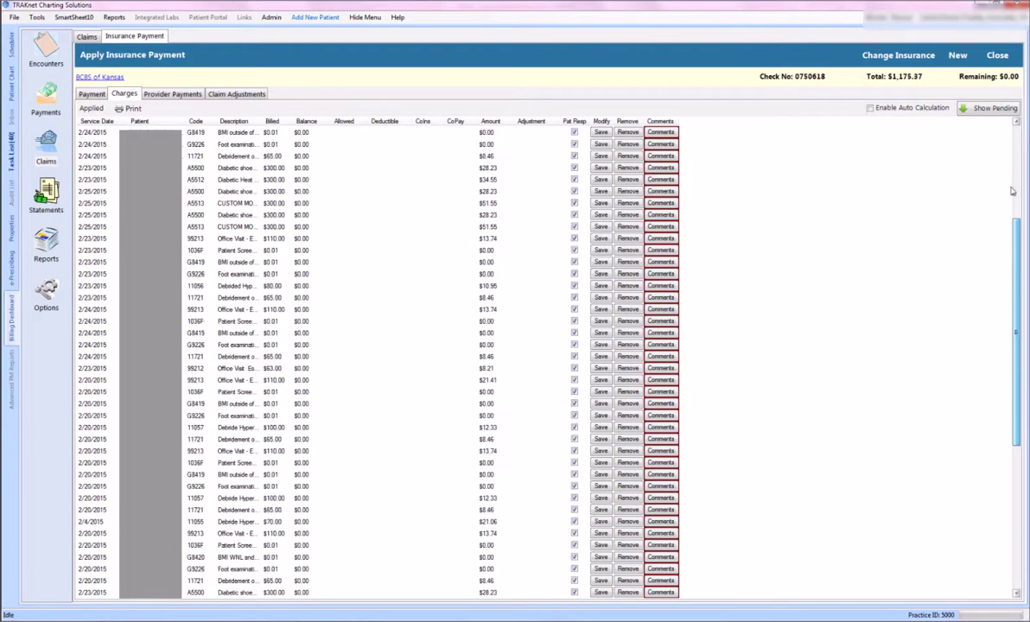
scroll(1008, 163, down, 6)
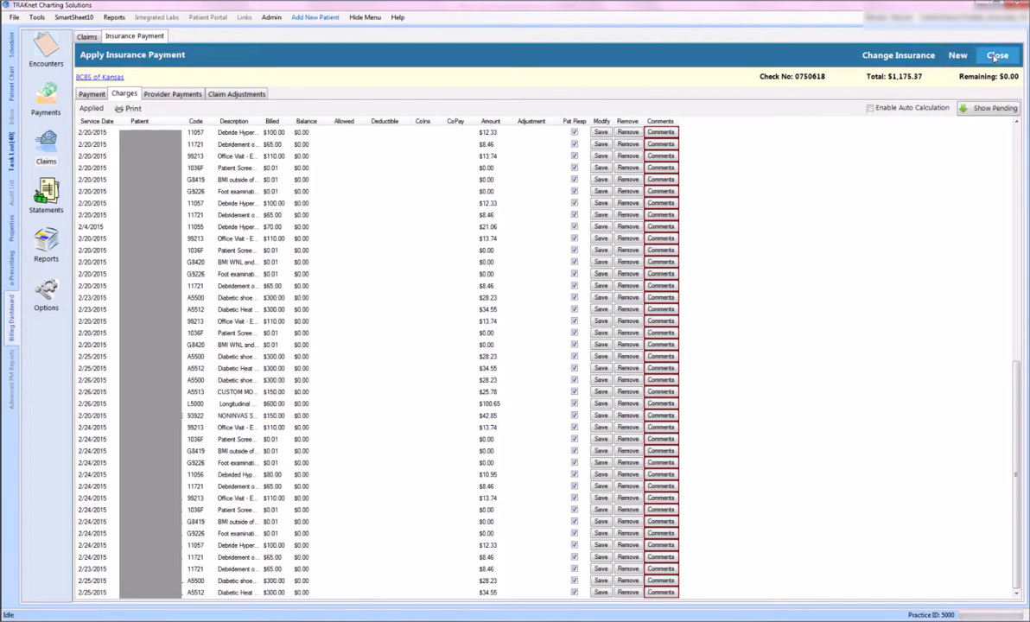
click(997, 57)
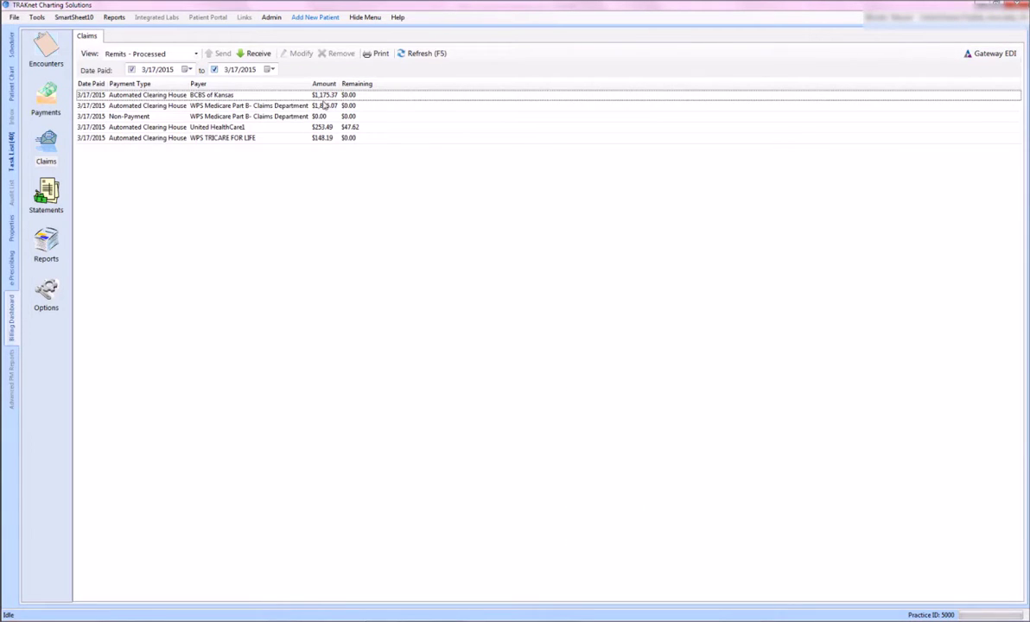
Step: Open the WPS Medicare Part B payment, enable auto calculation, and enter $0.00 allowed on the first $0.01 lines
click(252, 107)
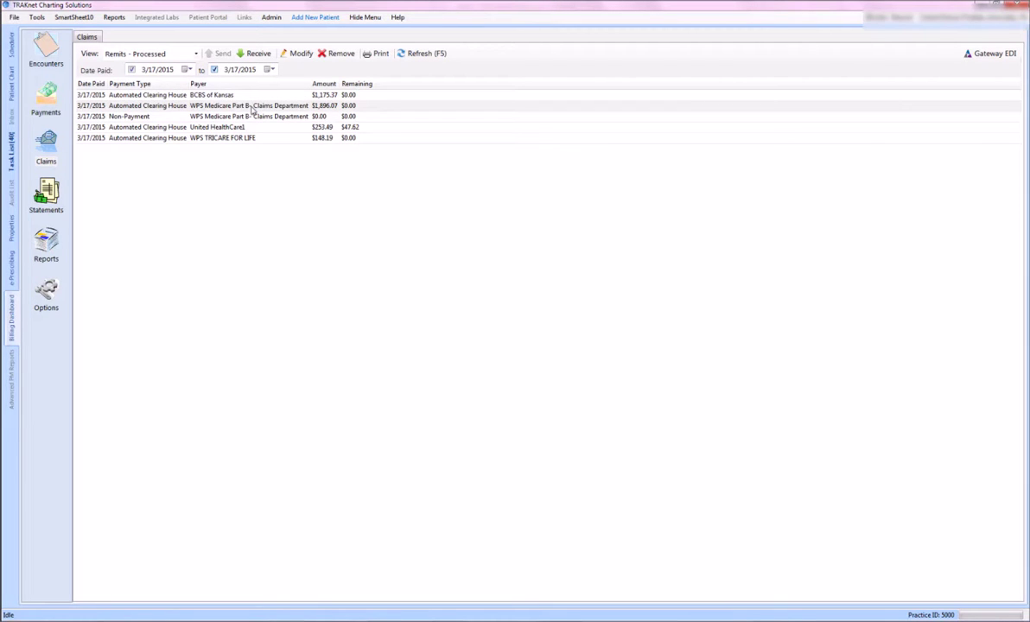
double_click(251, 107)
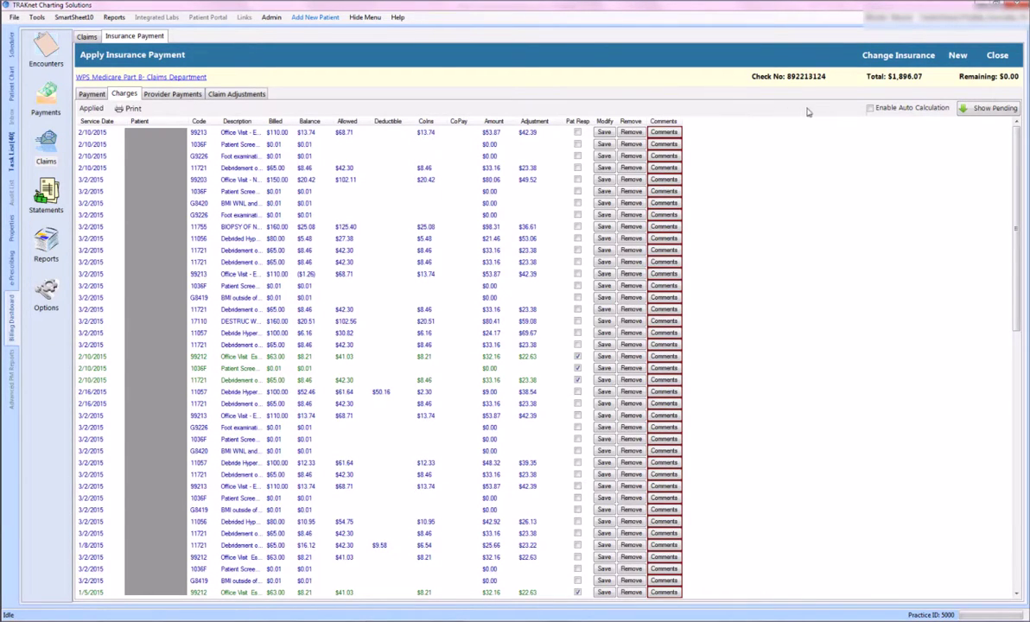
click(871, 109)
click(346, 144)
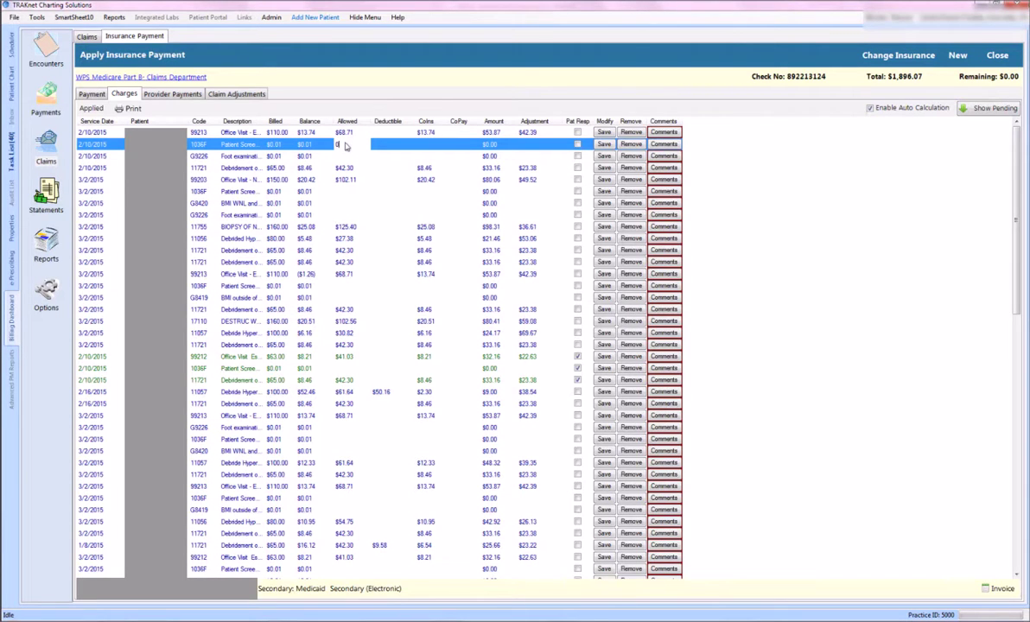
text(0)
key(Return)
key(Return)
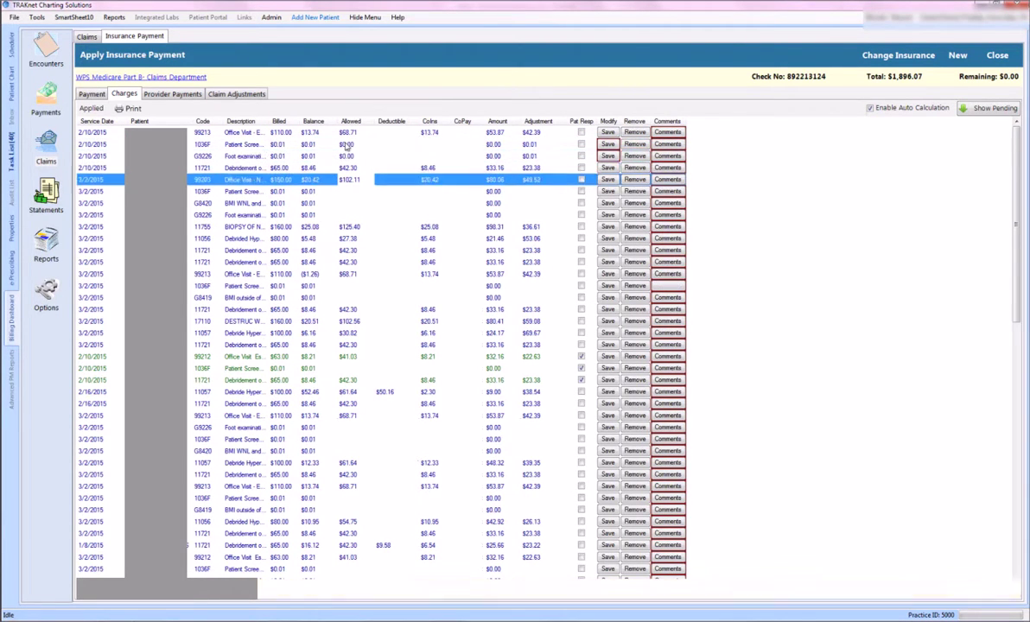
key(Return)
key(Return)
text(0)
key(Return)
key(Return)
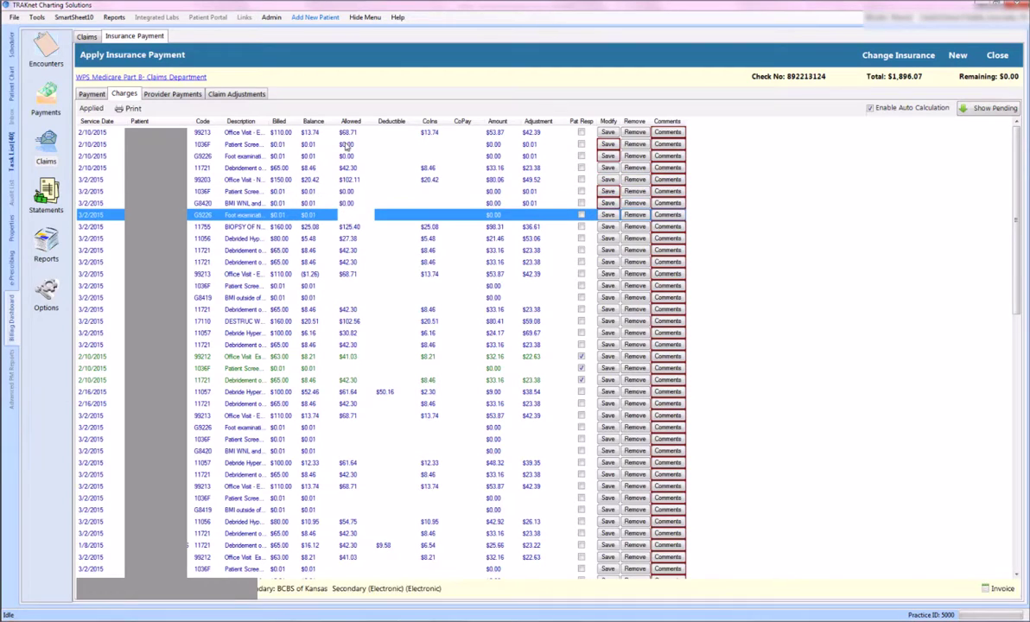
text(0)
key(Return)
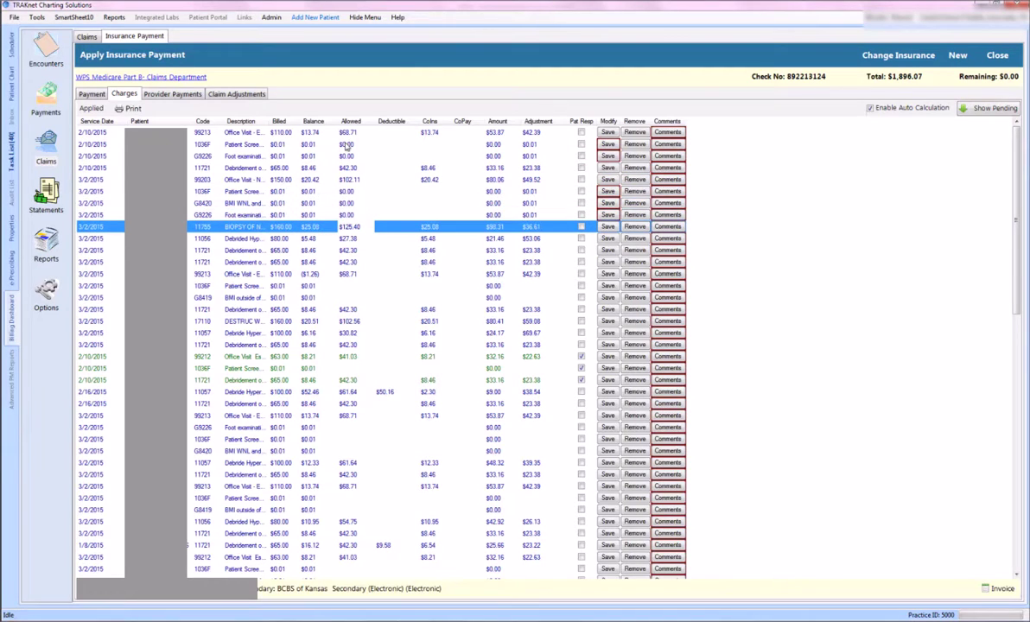
Step: Save the 1036F, G9226 and G8420 lines, then zero the next 1036F line's allowed amount
click(607, 145)
click(609, 155)
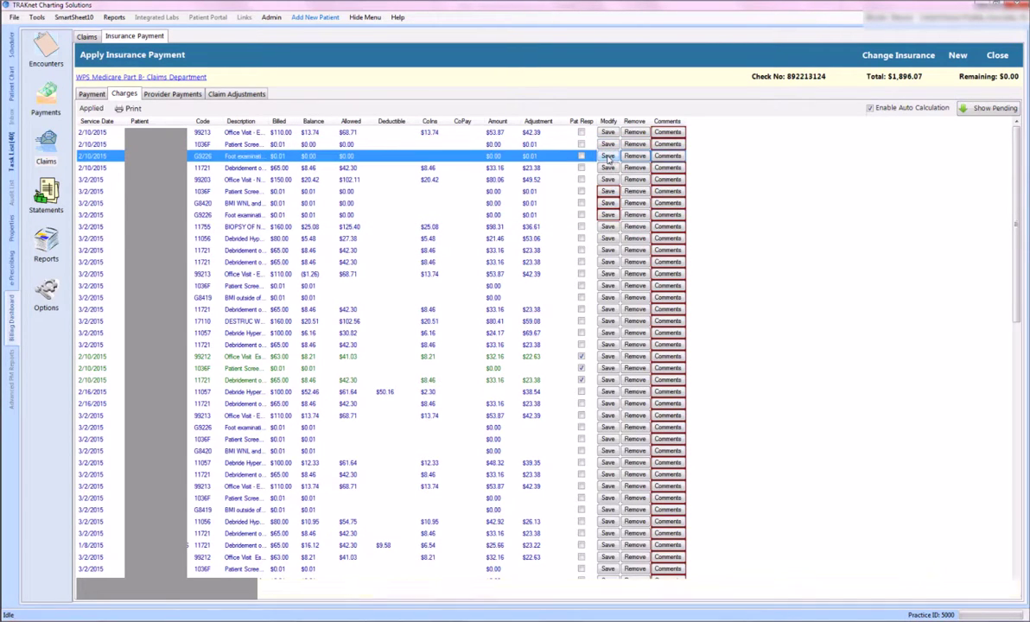
click(609, 191)
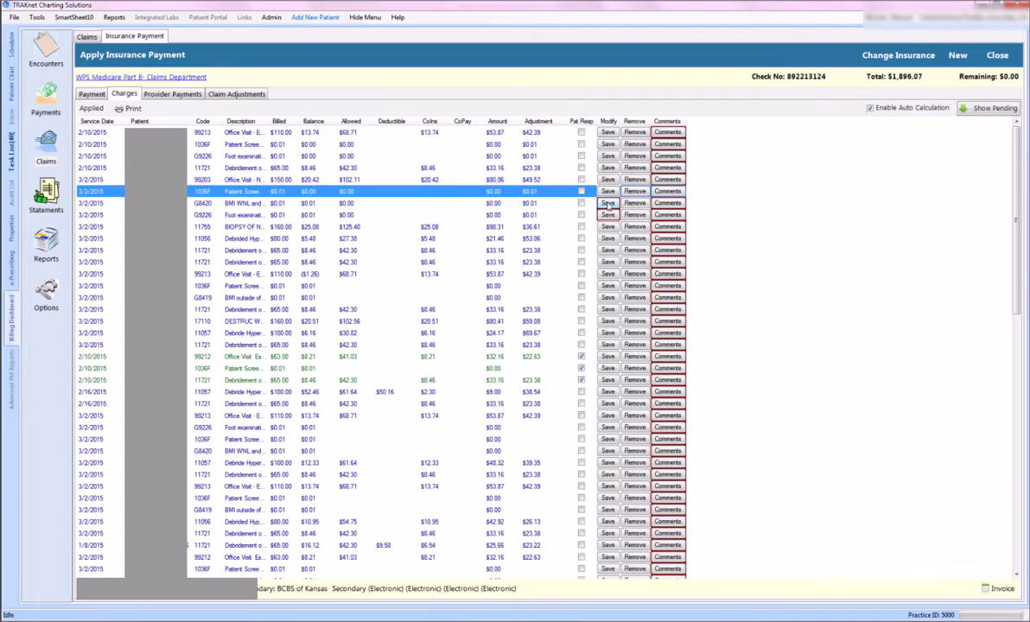
click(609, 203)
click(568, 213)
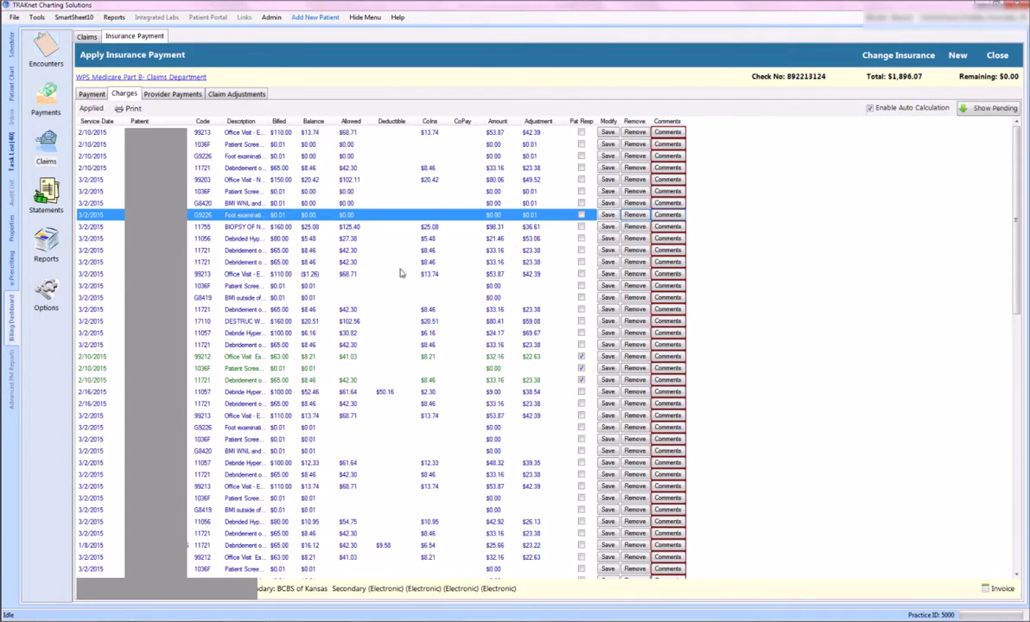
click(343, 286)
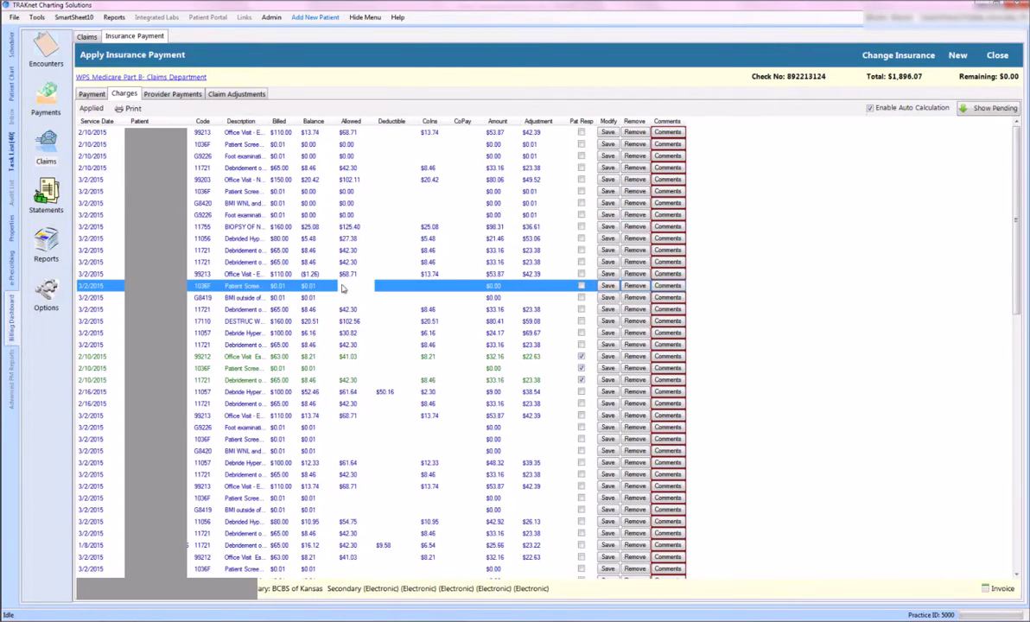
key(Return)
Step: Enter $0.00 allowed on the remaining Medicare charges, including the G8419, 1036F and G9226 lines
text(0)
key(Return)
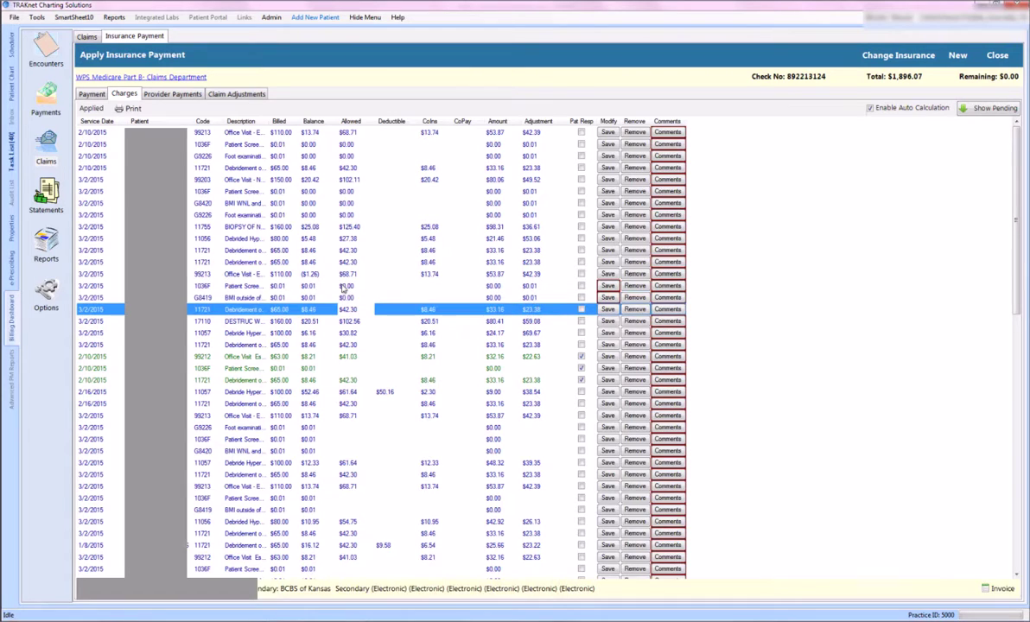
click(347, 370)
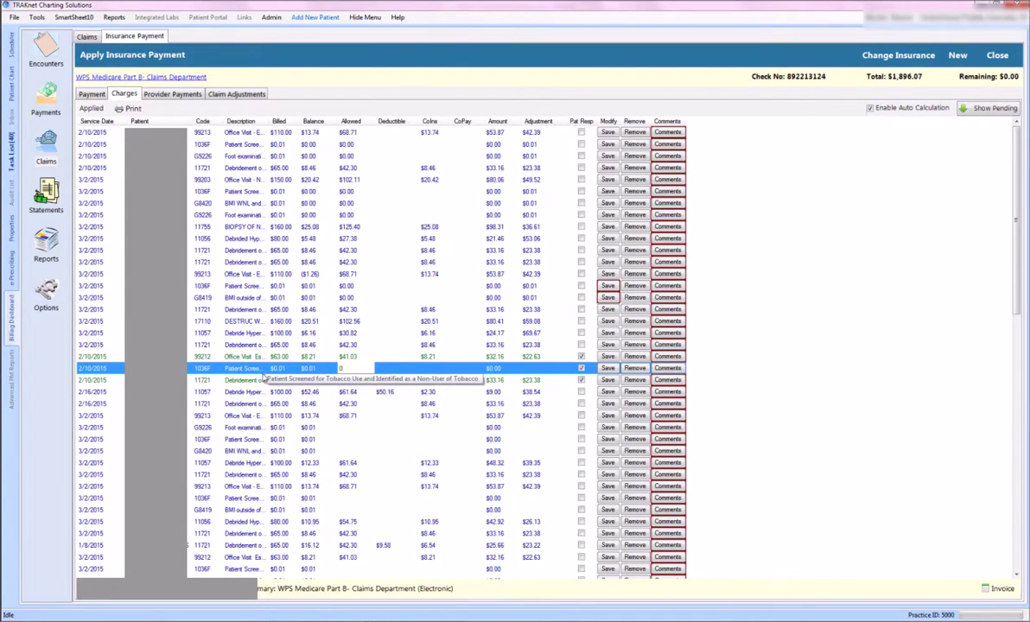
click(608, 297)
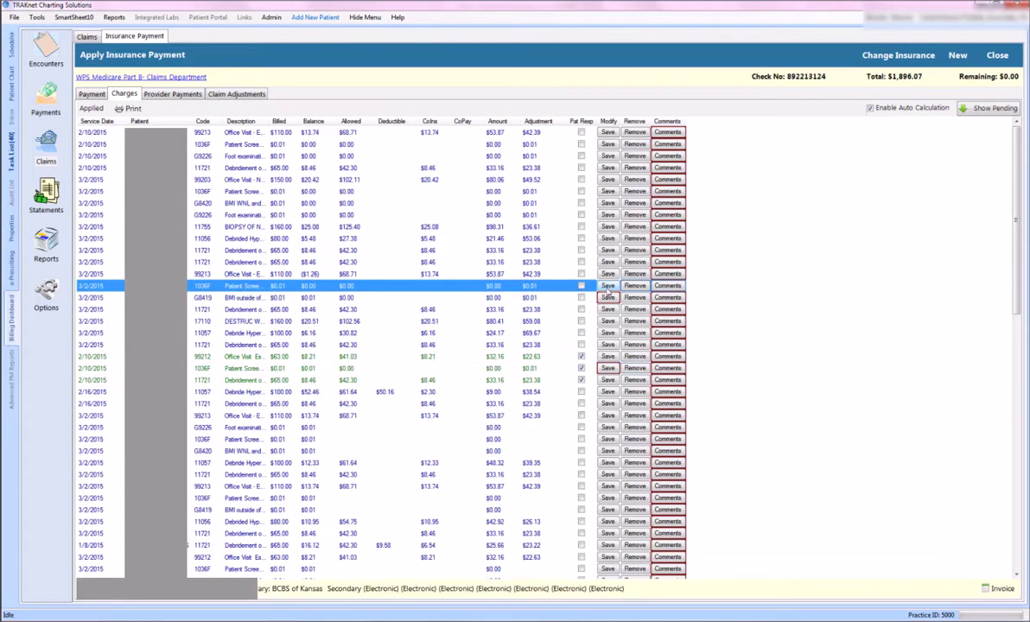
click(502, 369)
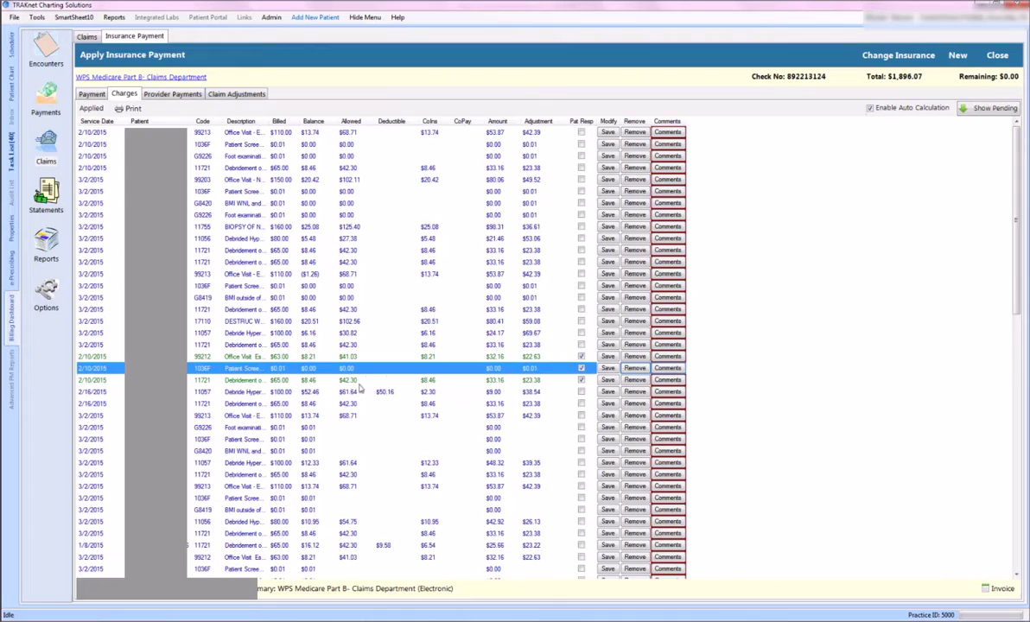
click(349, 430)
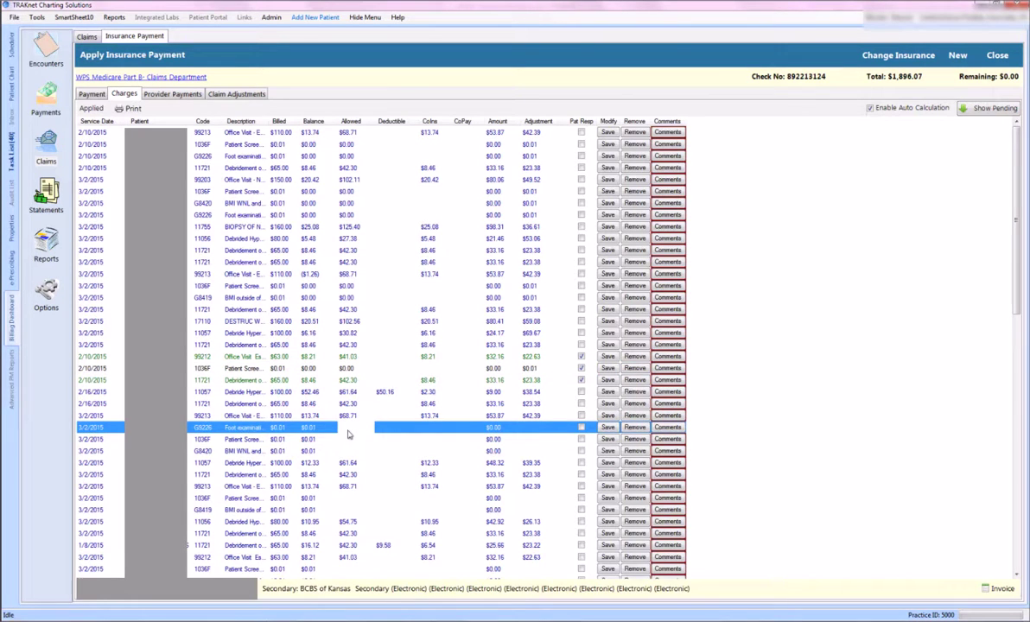
key(Down)
key(Down)
key(Down)
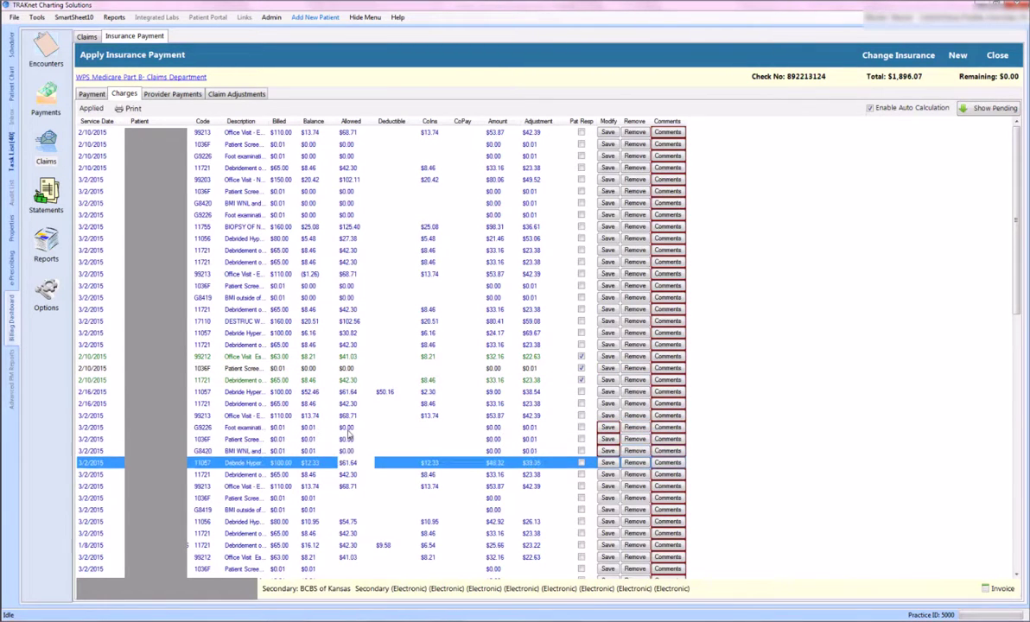
key(Down)
key(Down)
key(Down)
key(Down)
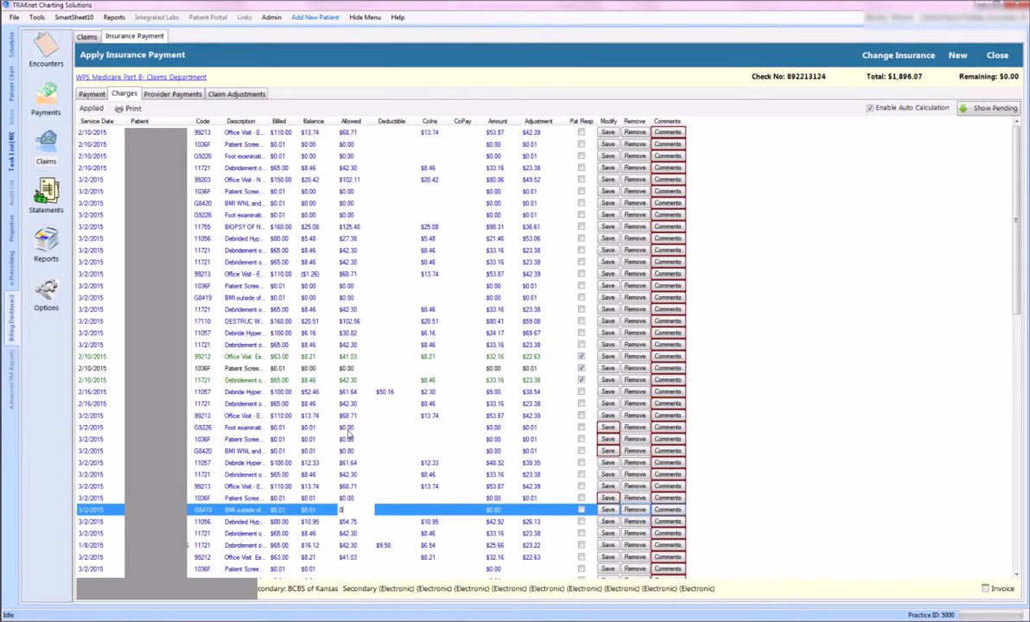
text(0)
key(Down)
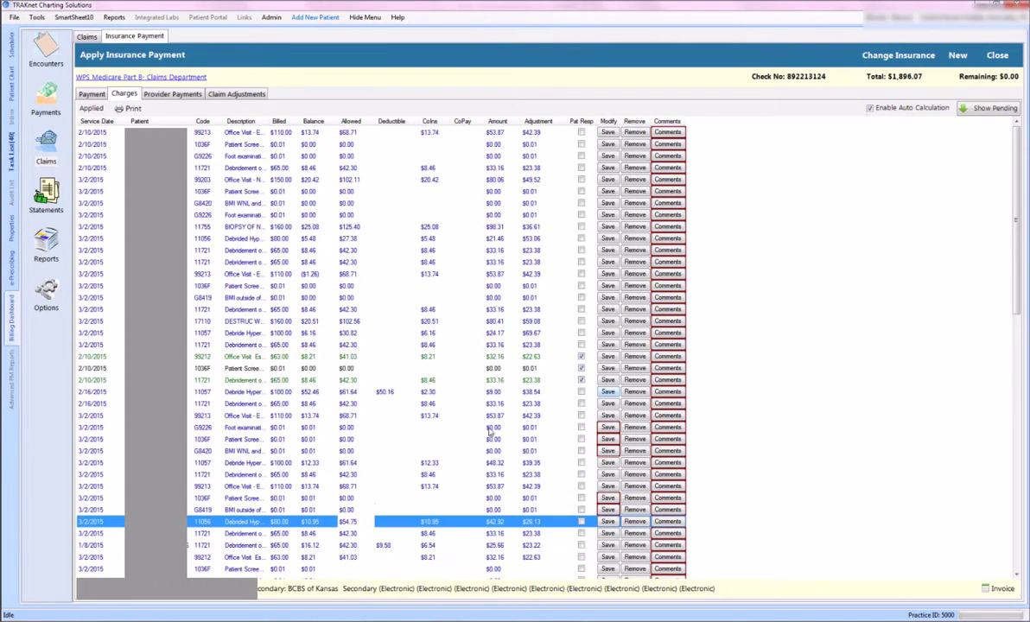
Step: Save the remaining seven charges at zero balance and close the Medicare payment
click(608, 427)
click(608, 439)
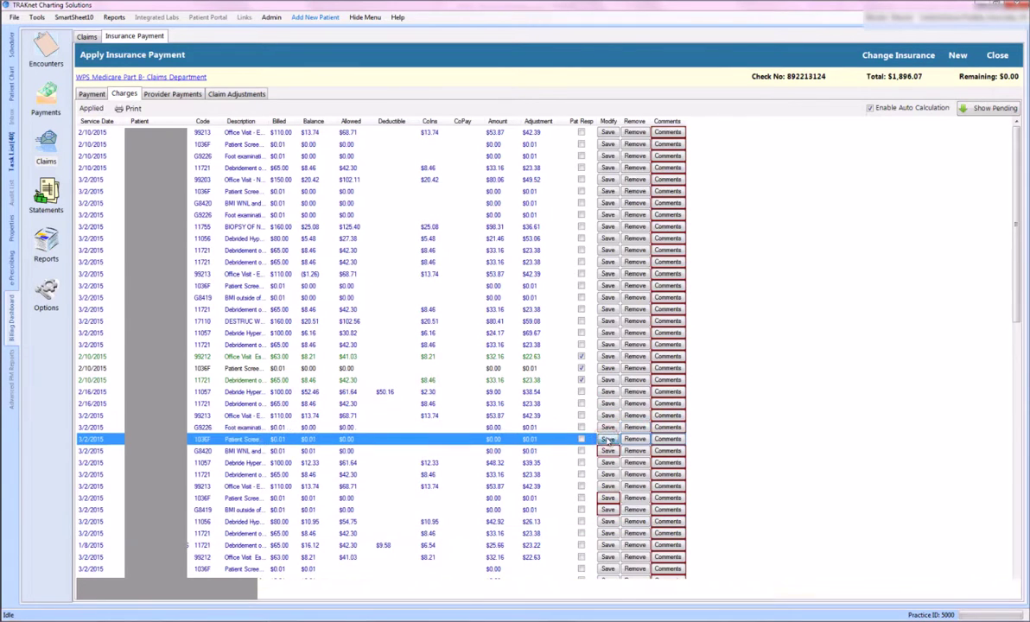
click(609, 450)
click(608, 463)
click(609, 486)
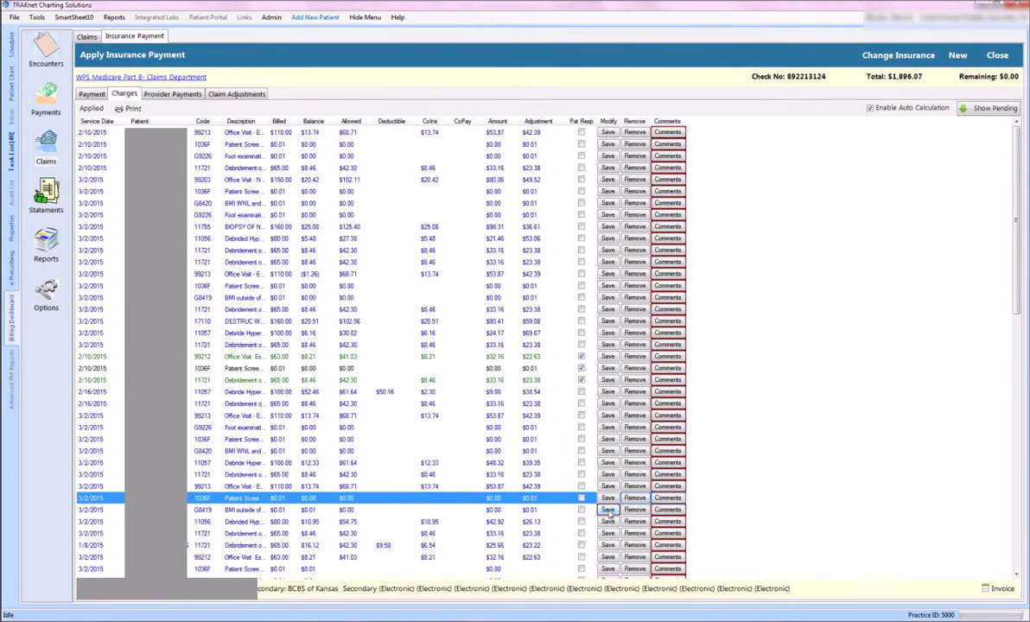
click(609, 498)
click(608, 510)
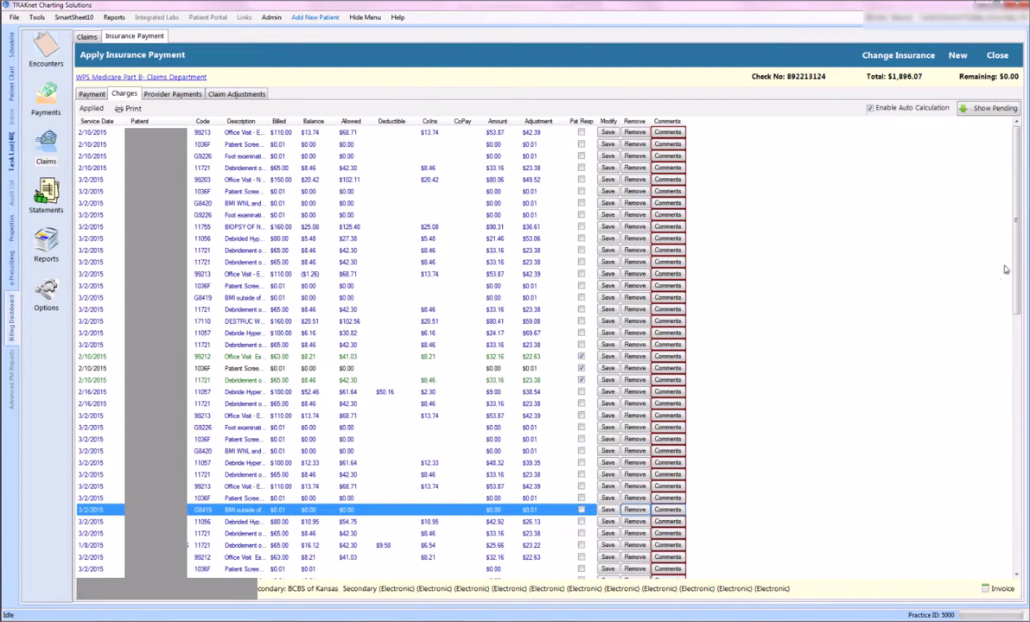
scroll(1021, 296, down, 2)
scroll(1021, 296, down, 11)
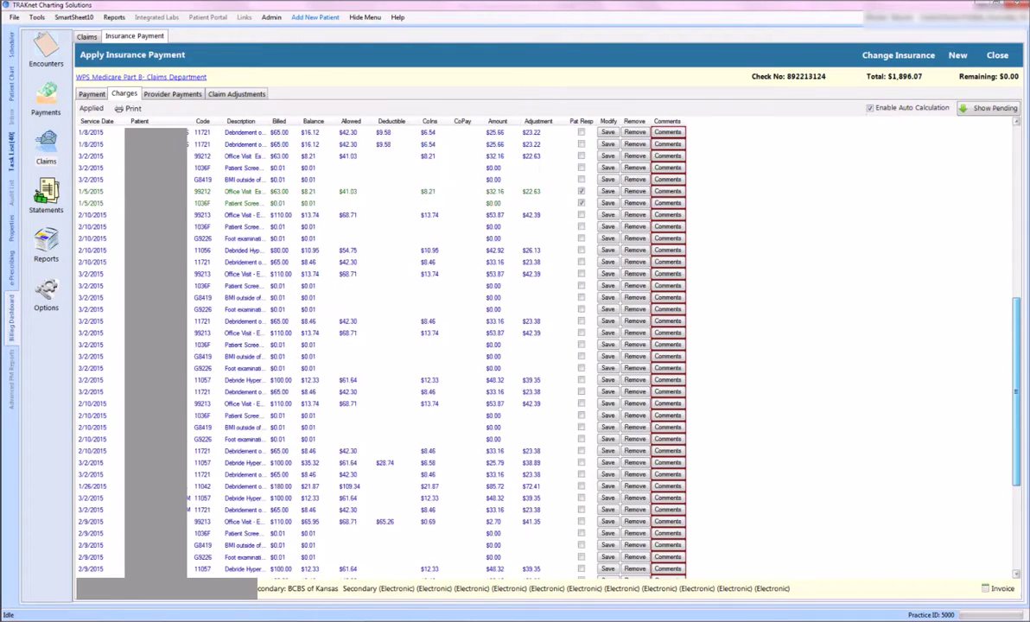
scroll(947, 288, up, 13)
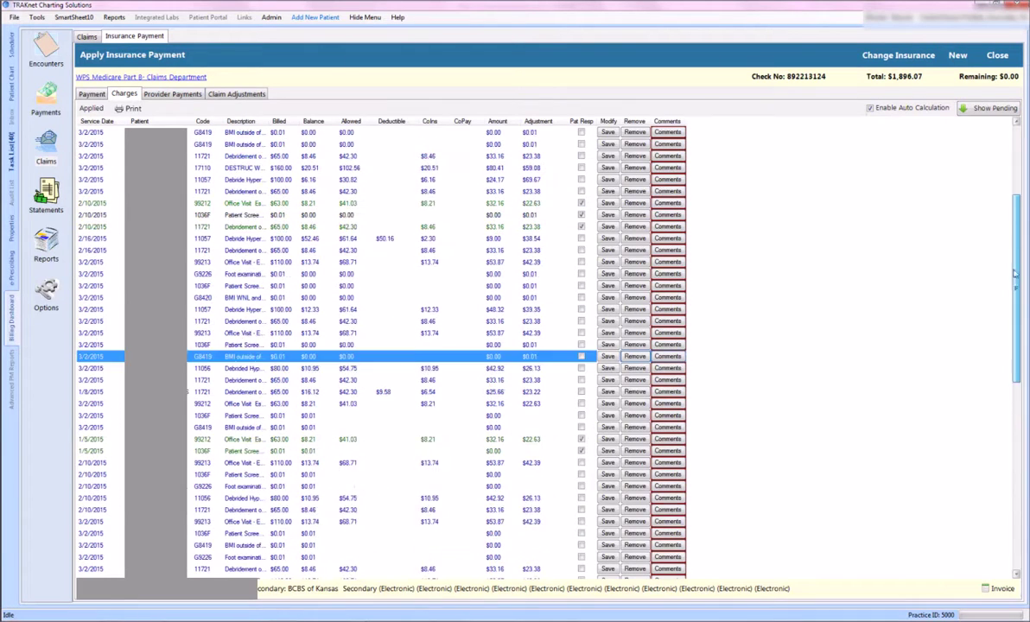
click(996, 54)
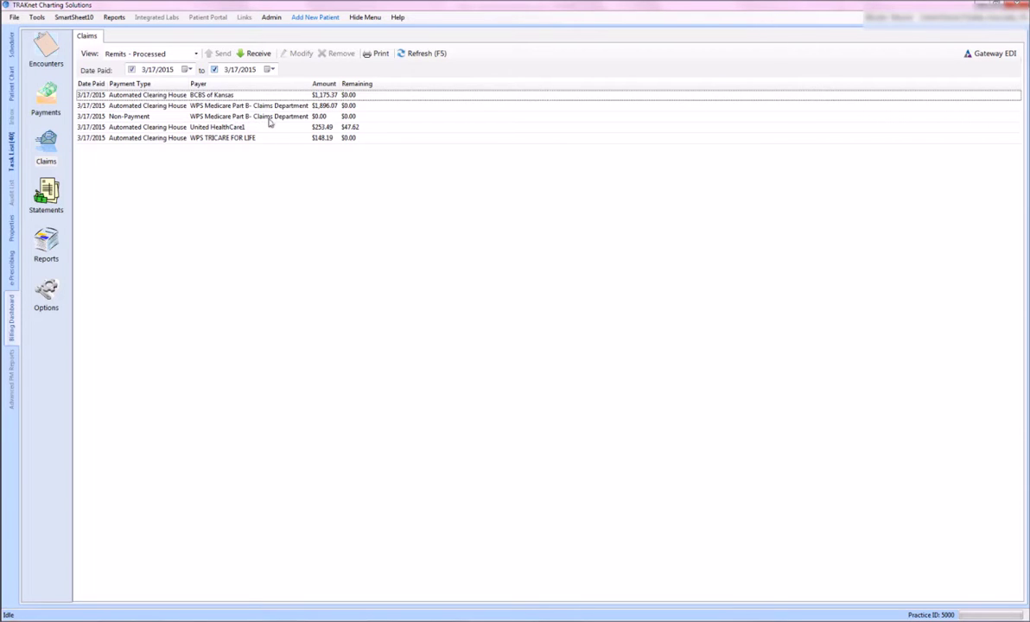
double_click(271, 119)
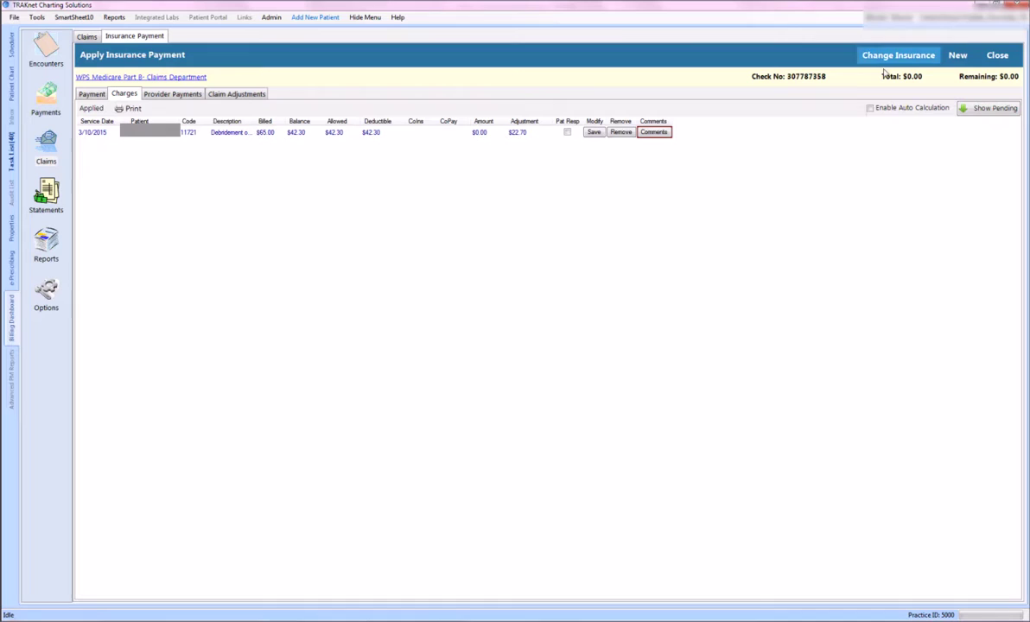
click(996, 56)
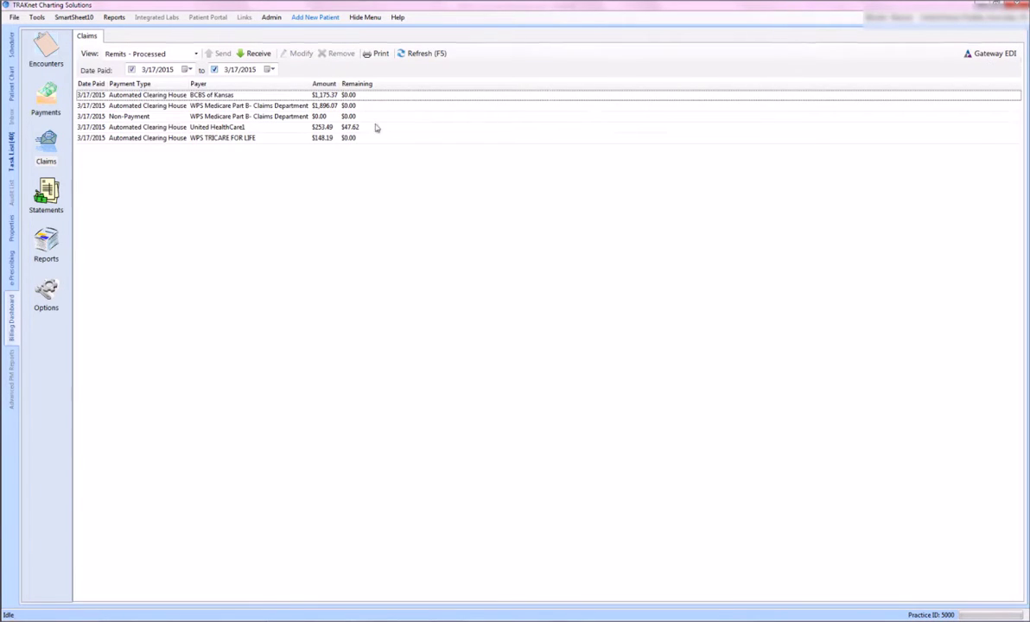
click(245, 139)
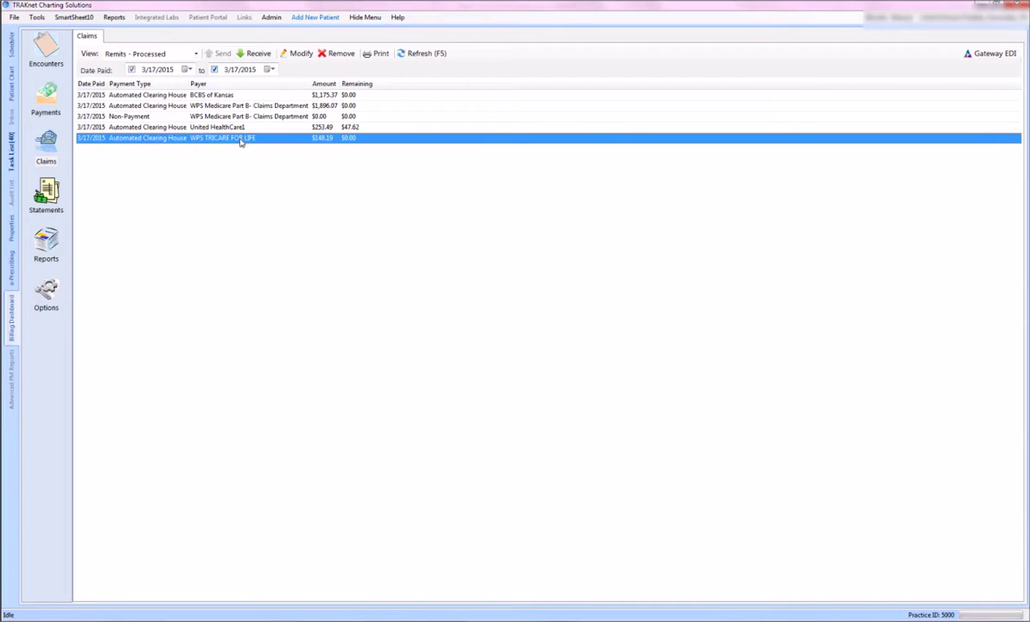
double_click(242, 140)
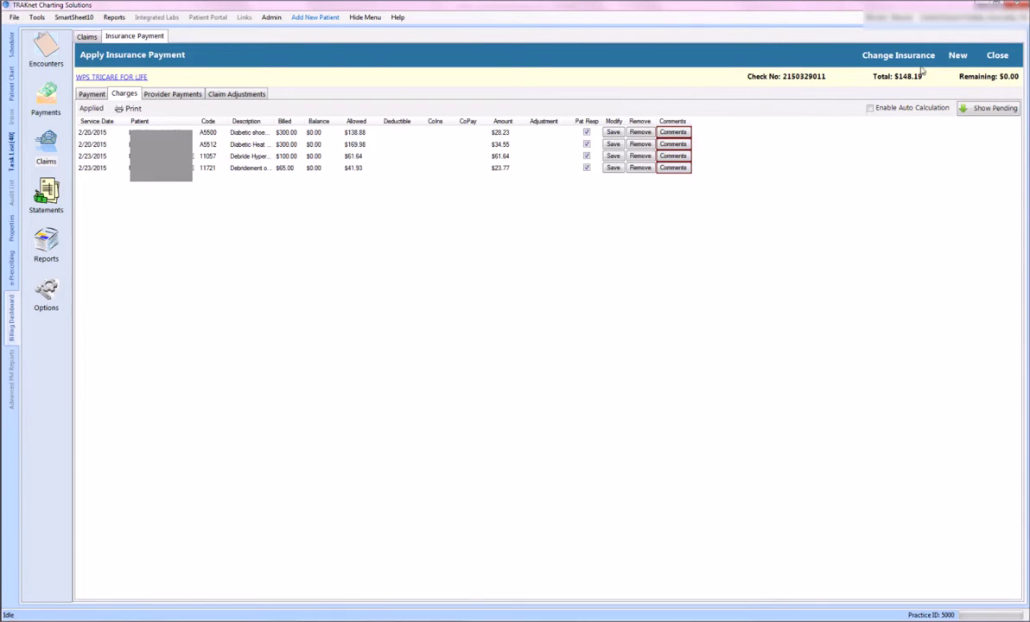
click(994, 59)
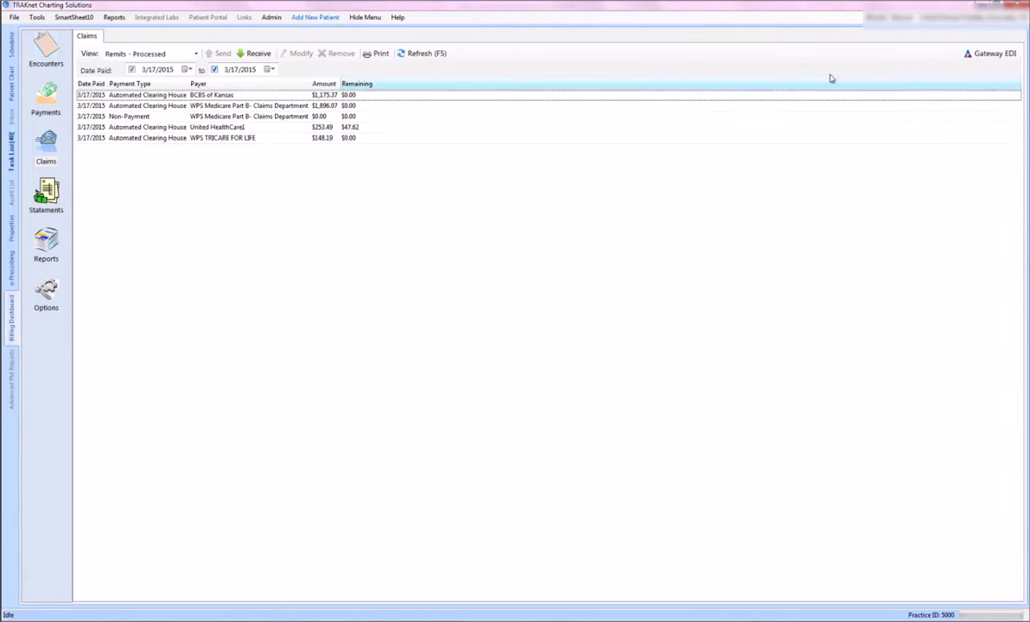
click(292, 128)
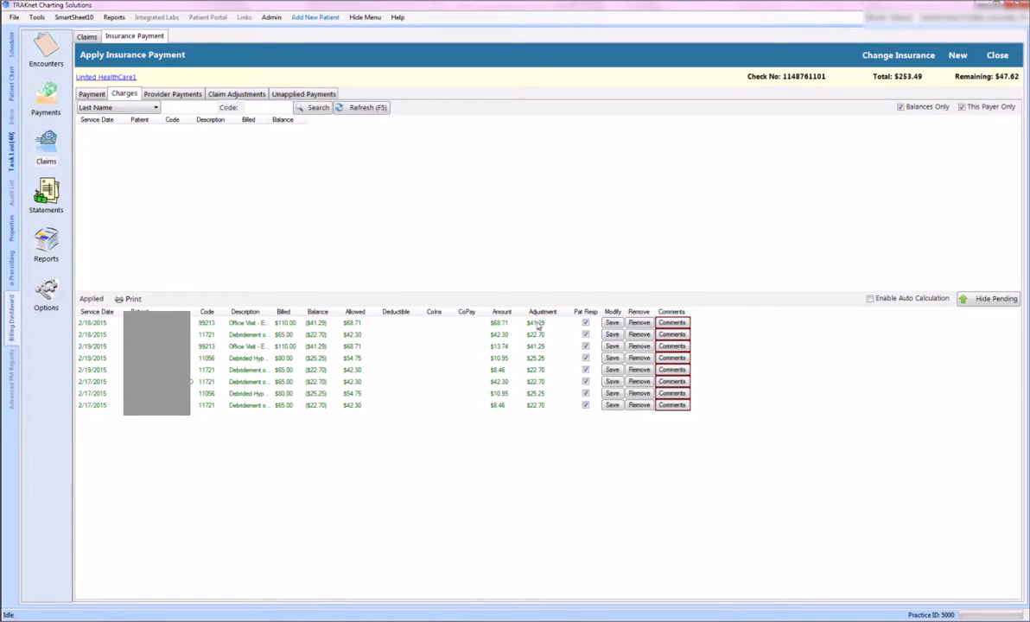
Step: Clear the adjustment amounts on all eight applied United HealthCare1 charge lines, starting with $41.29
click(537, 324)
click(541, 318)
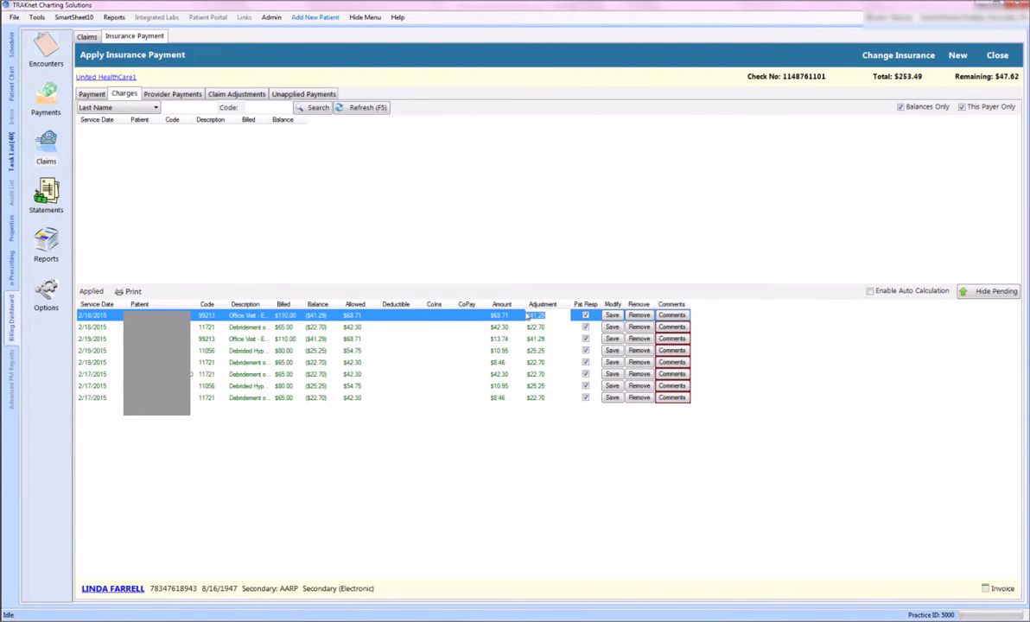
key(BackSpace)
key(Down)
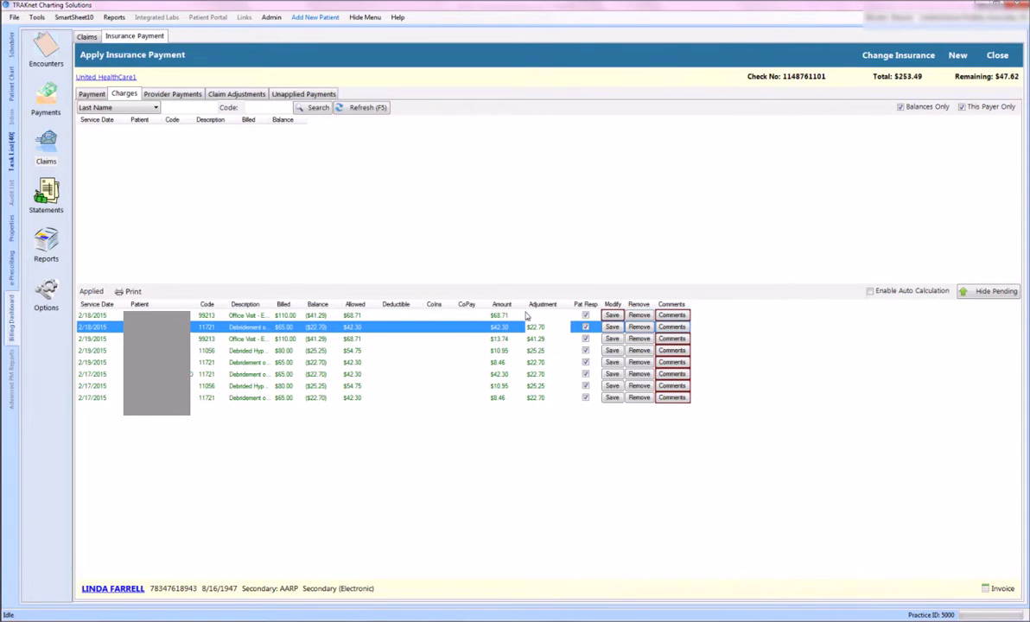
key(BackSpace)
key(Down)
key(BackSpace)
key(Down)
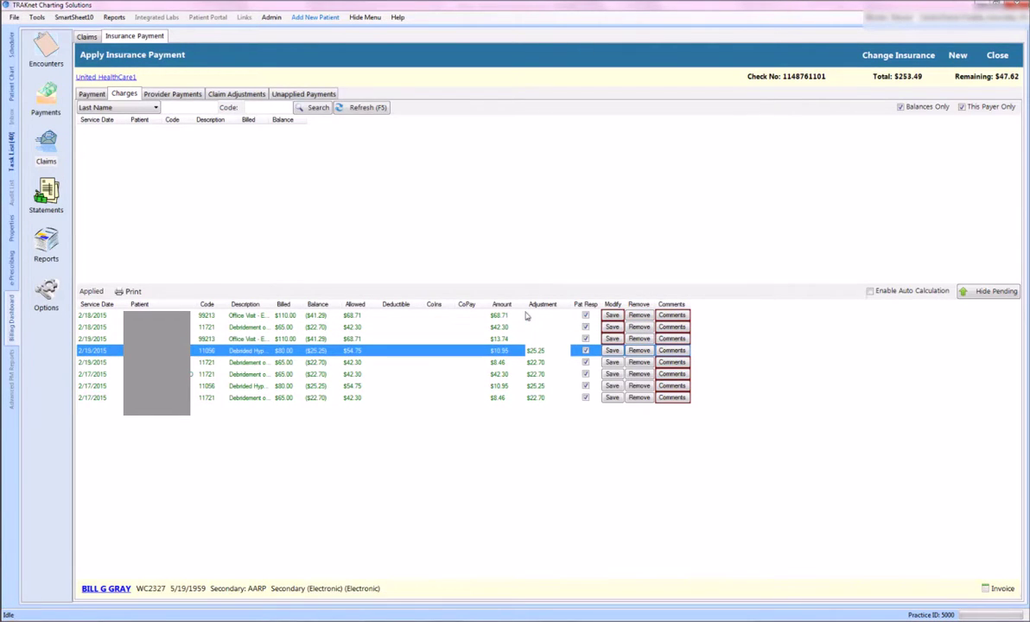
key(BackSpace)
key(Down)
key(BackSpace)
key(Down)
key(BackSpace)
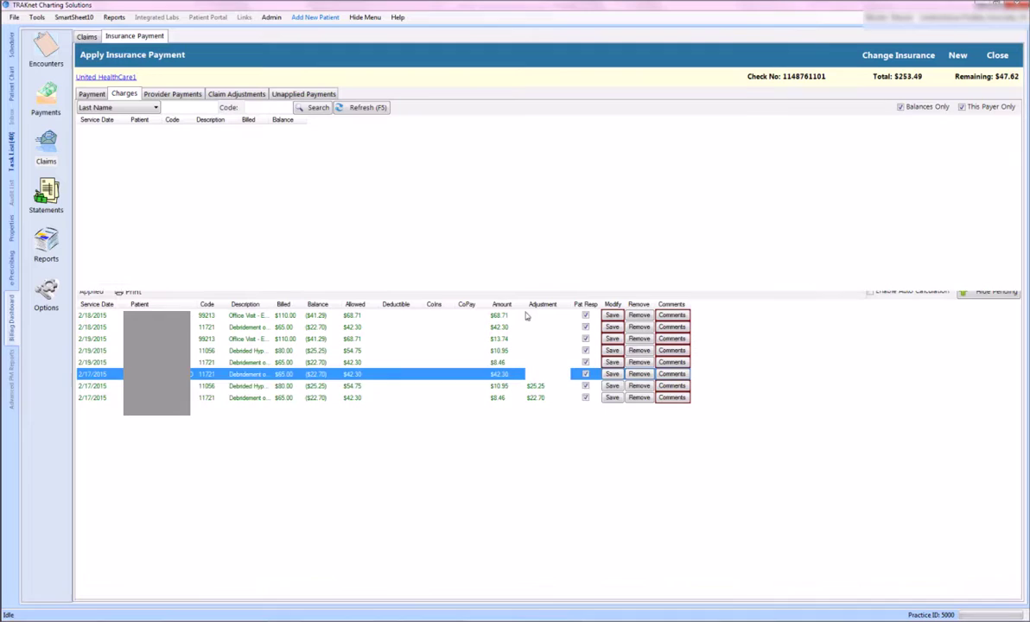
key(Down)
key(BackSpace)
key(Down)
key(BackSpace)
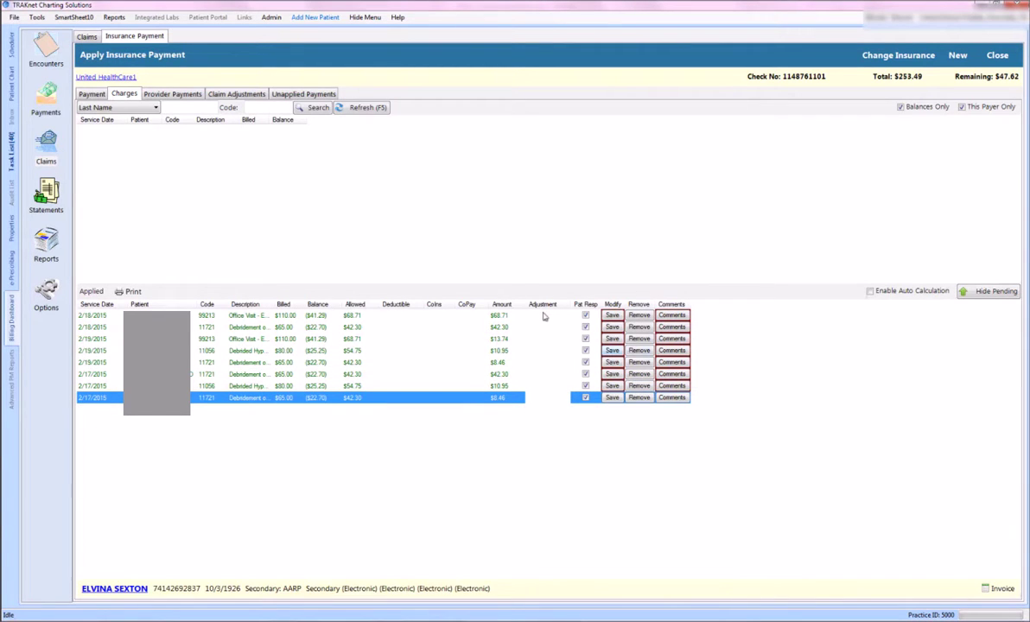
Step: Save all eight charge lines, accepting each overpayment warning, so each shows a $0.00 balance
click(612, 316)
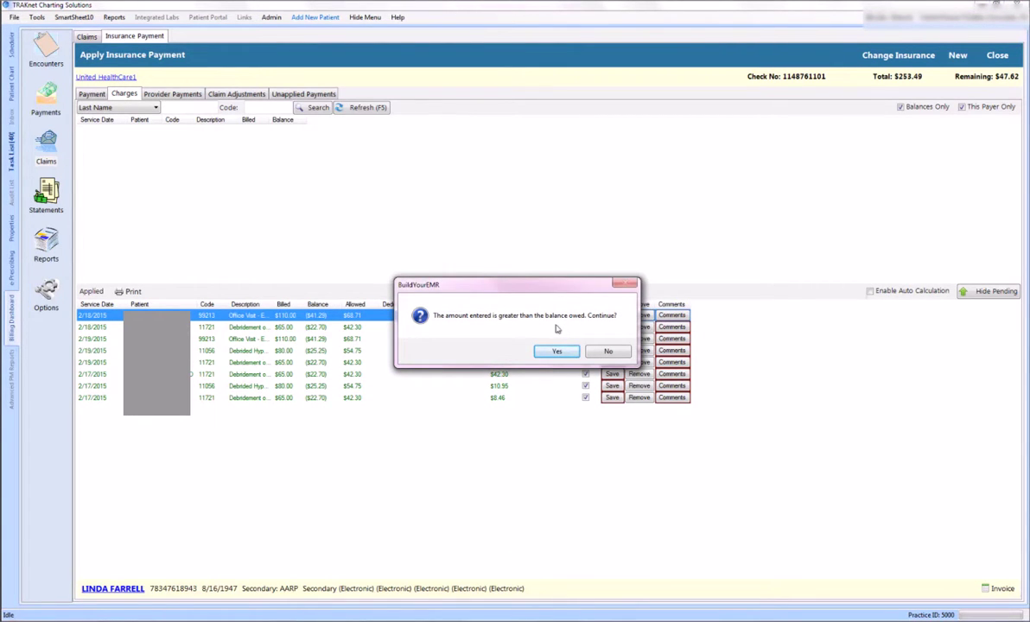
click(557, 351)
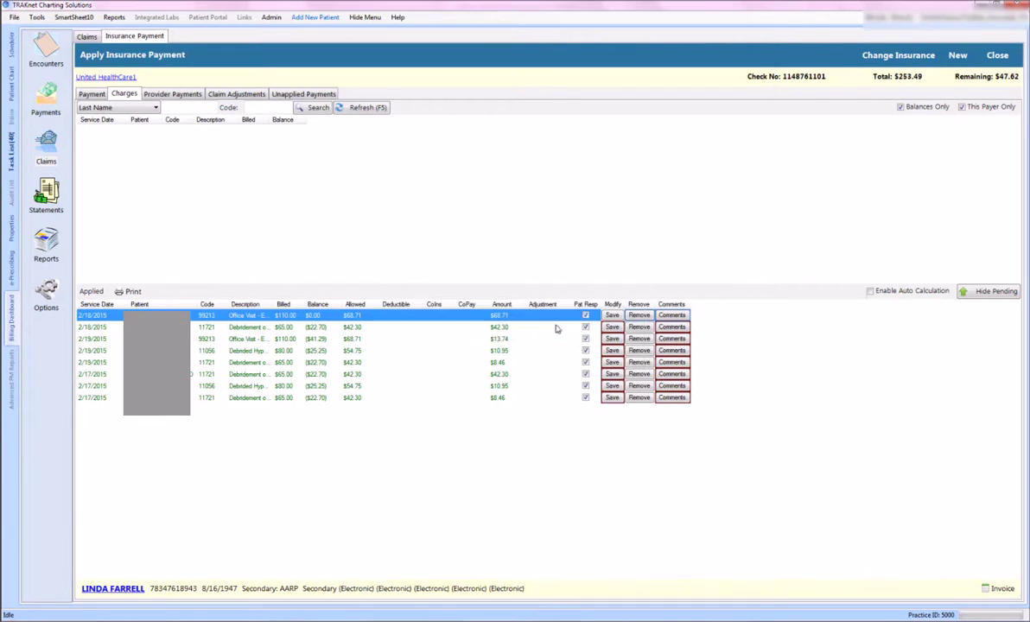
click(613, 326)
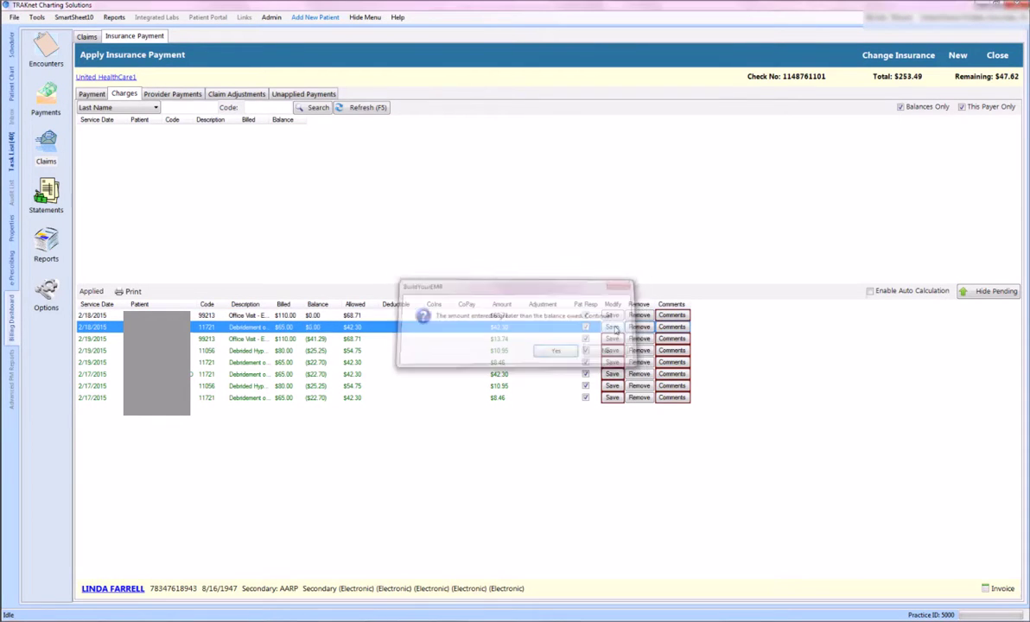
key(Return)
click(613, 339)
key(Return)
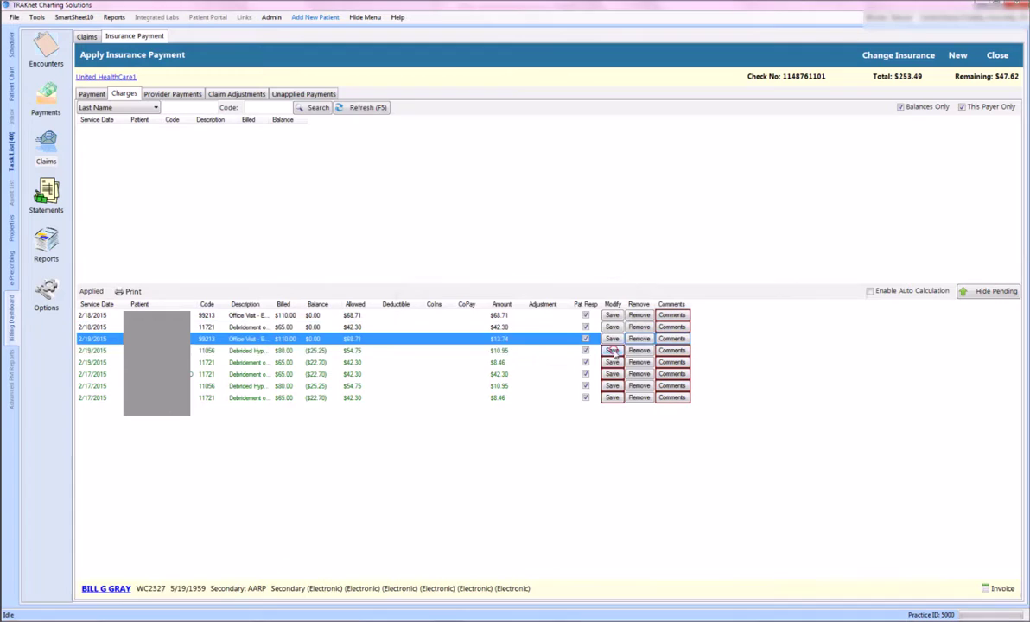
click(613, 349)
key(Return)
click(613, 363)
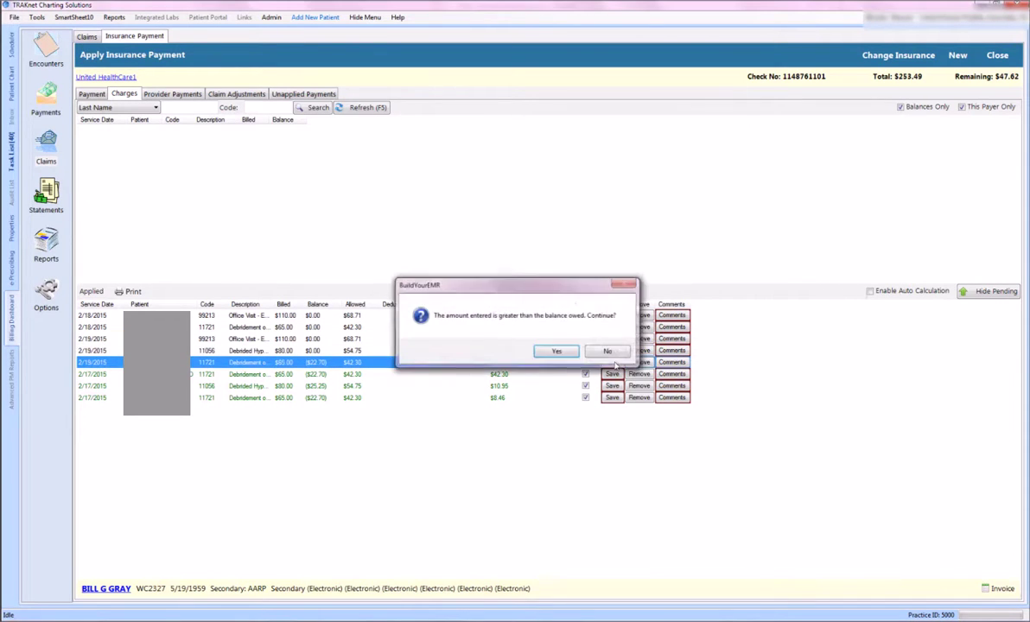
key(Return)
click(613, 374)
key(Return)
click(612, 386)
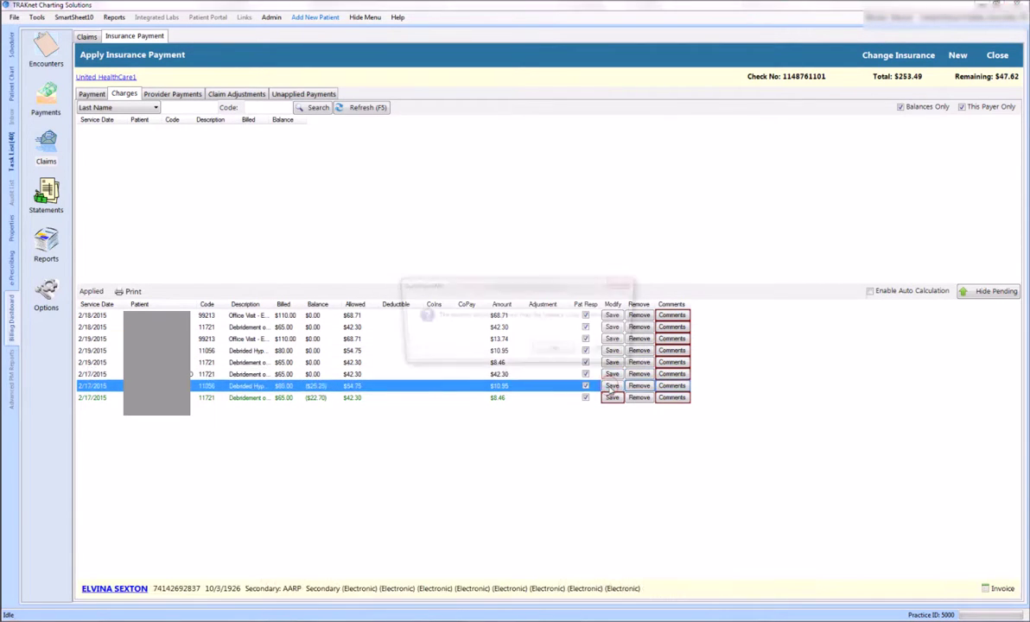
key(Return)
click(613, 397)
key(Return)
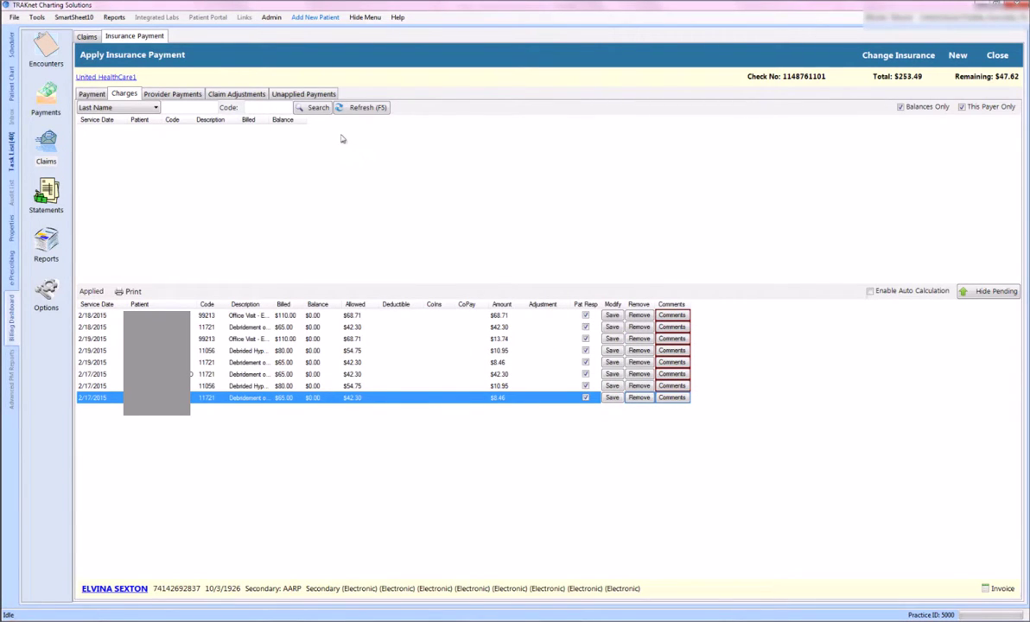
Step: Review unapplied payments, then list all charges with Balances Only and This Payer Only cleared
click(300, 95)
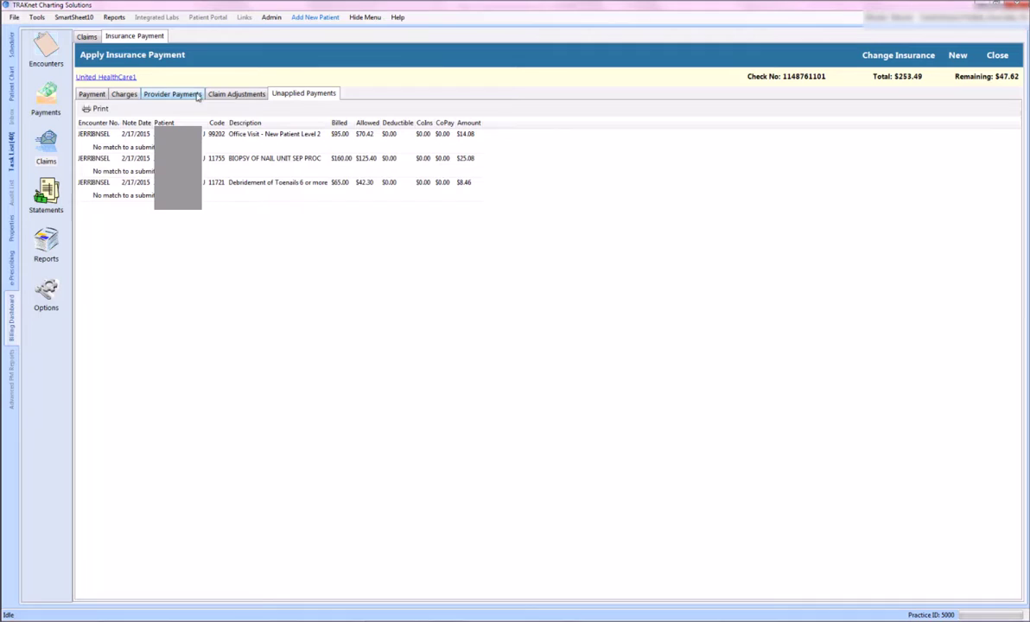
click(125, 96)
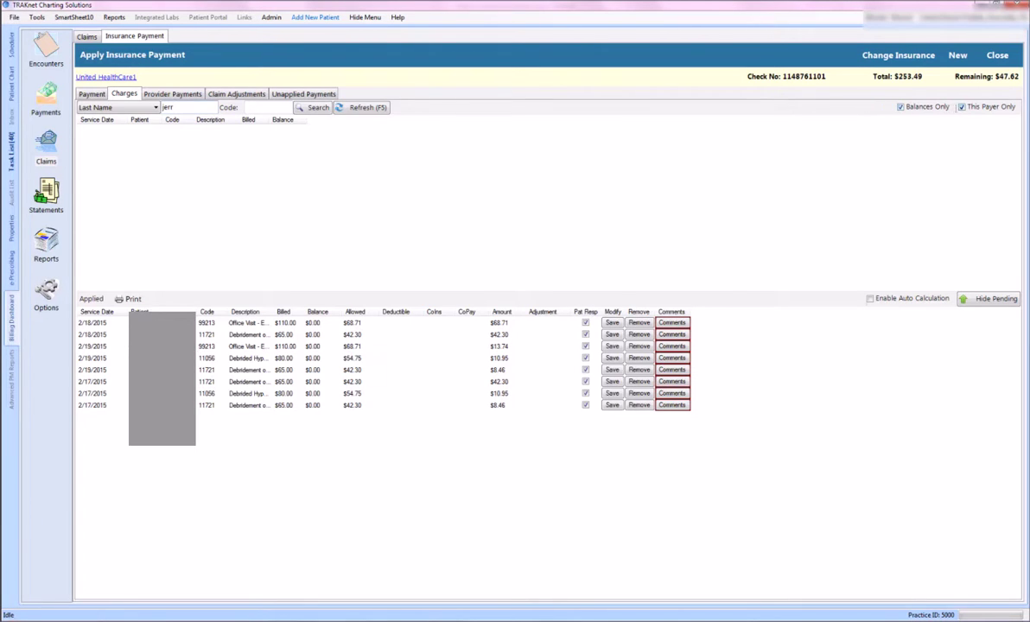
click(901, 106)
click(973, 107)
click(355, 108)
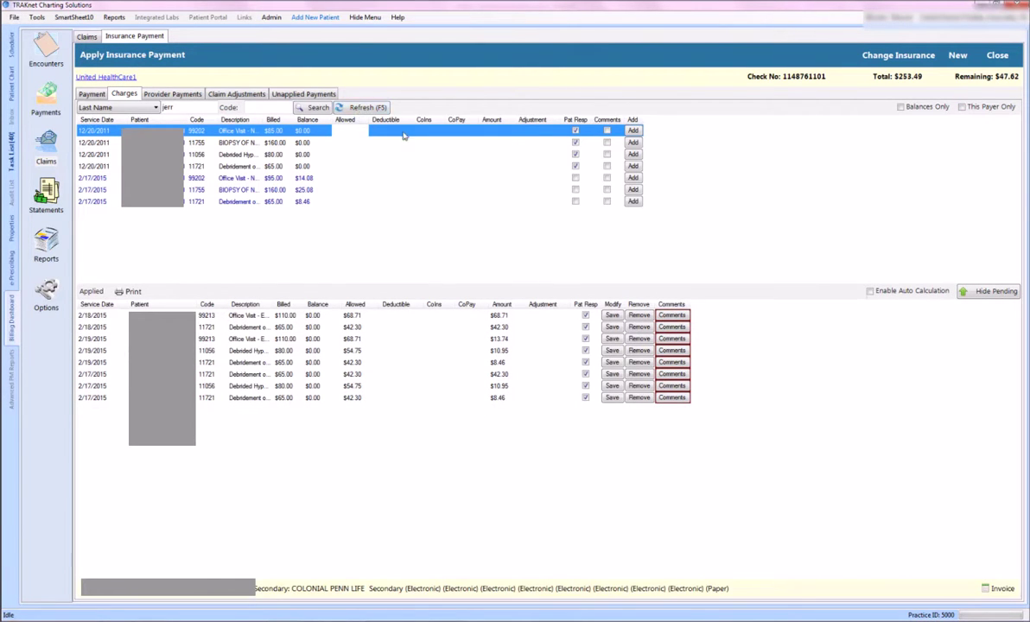
Step: Apply $14.08, $25.08 and $8.46 to the 2/17/2015 99202, biopsy and 11721 charges, then close
click(497, 178)
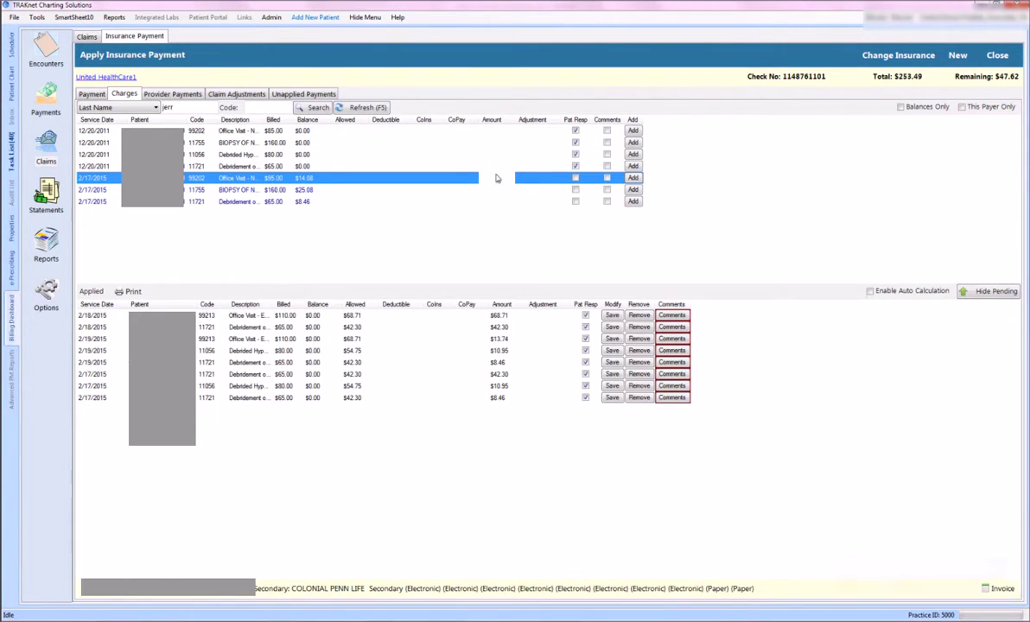
text(14.08)
click(634, 178)
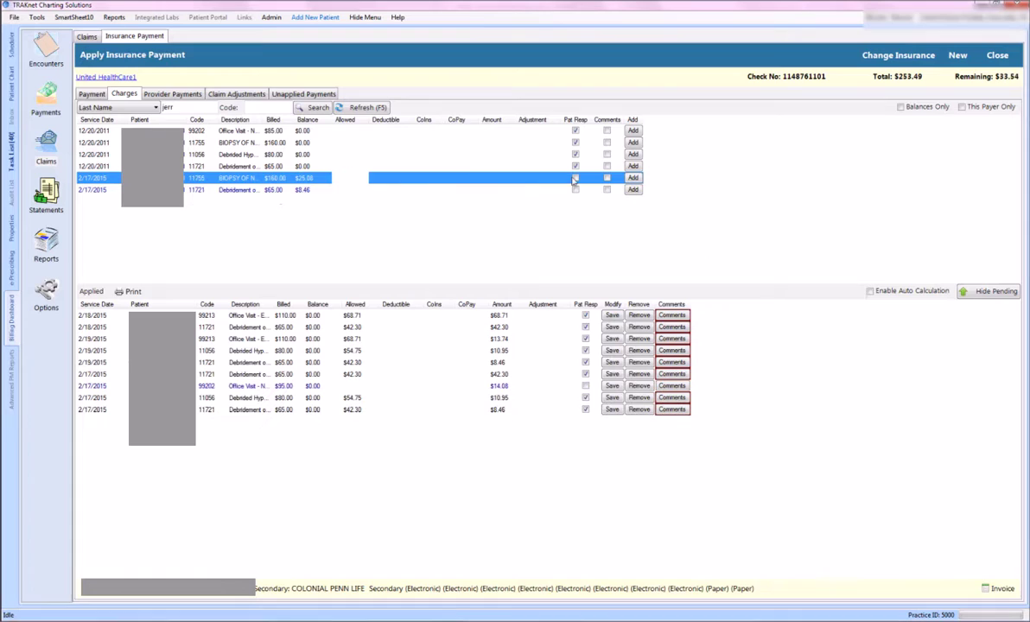
click(495, 178)
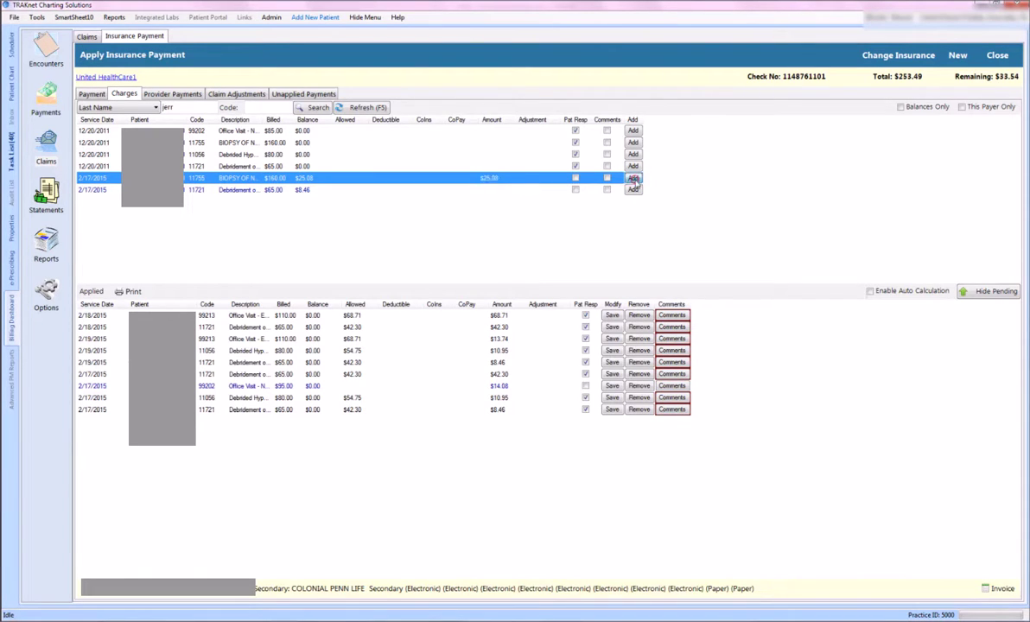
key(Return)
click(502, 184)
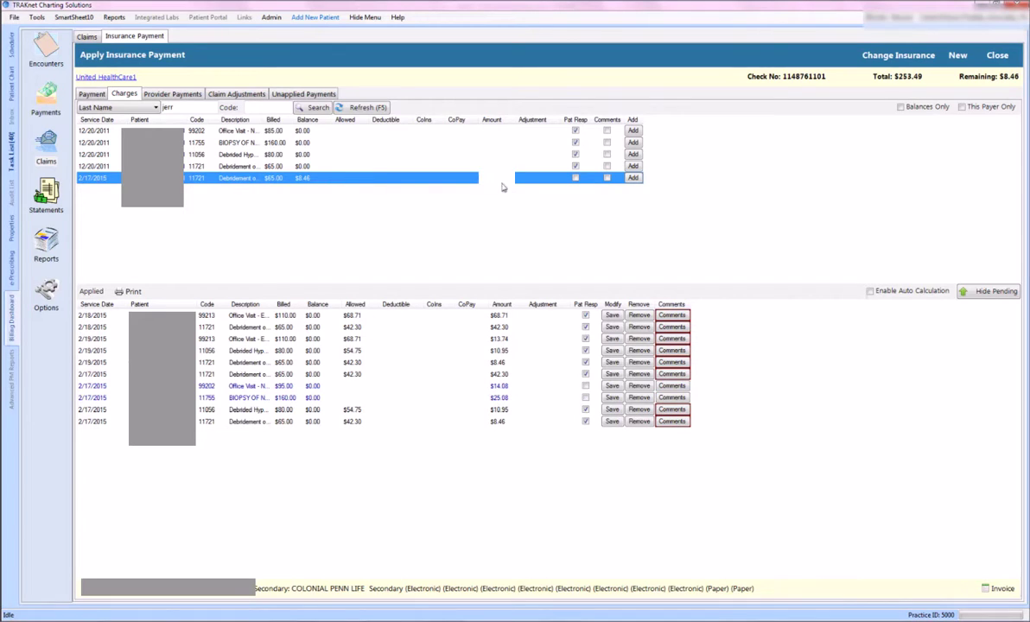
click(632, 178)
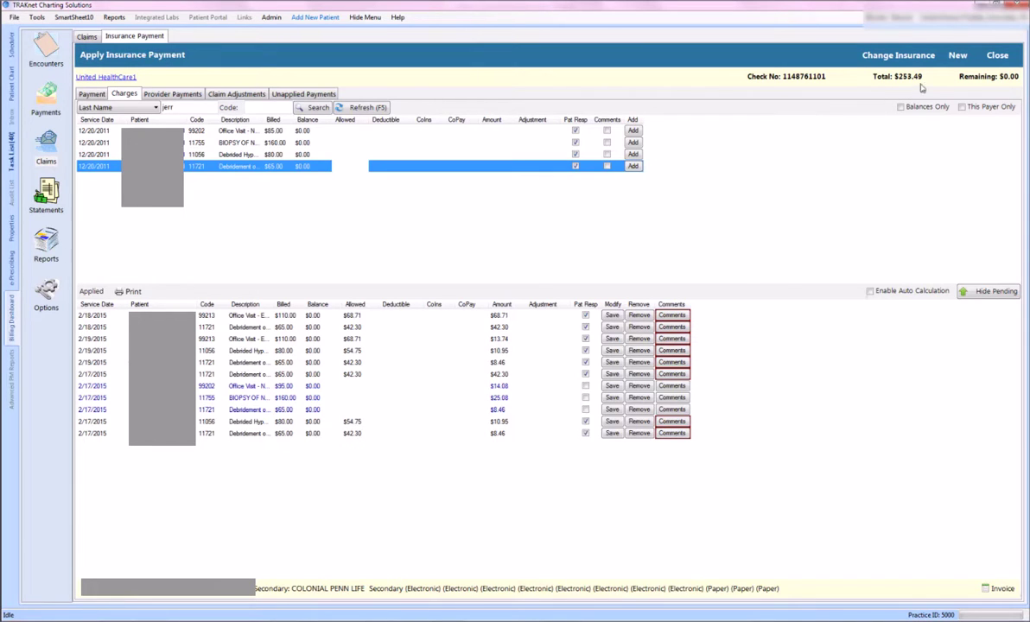
click(999, 56)
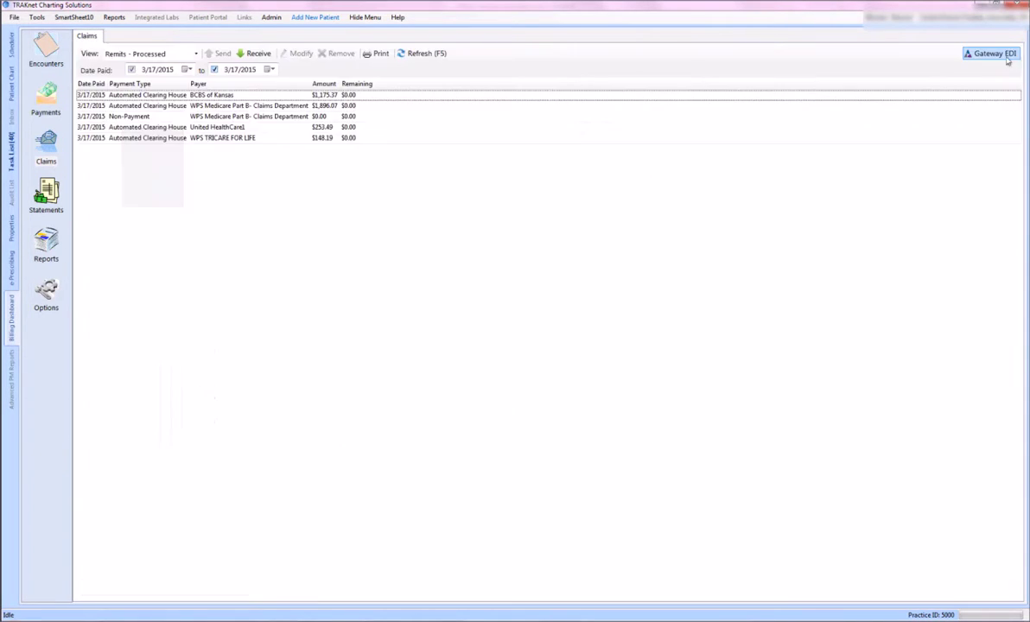
Step: List Claims Pending - Unsent filtered to the Secondary sequence
click(196, 54)
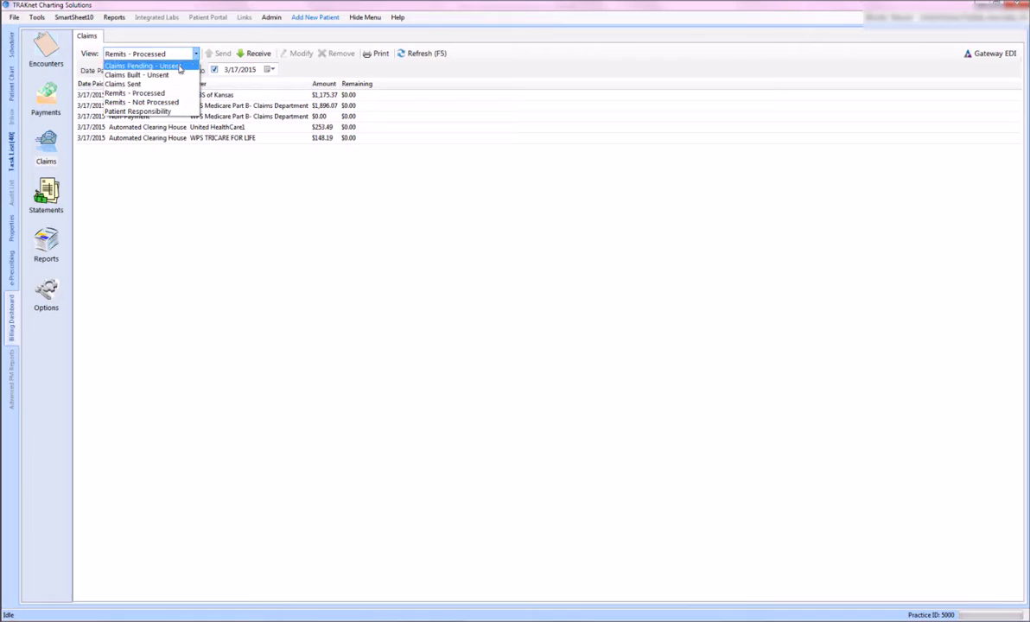
click(179, 66)
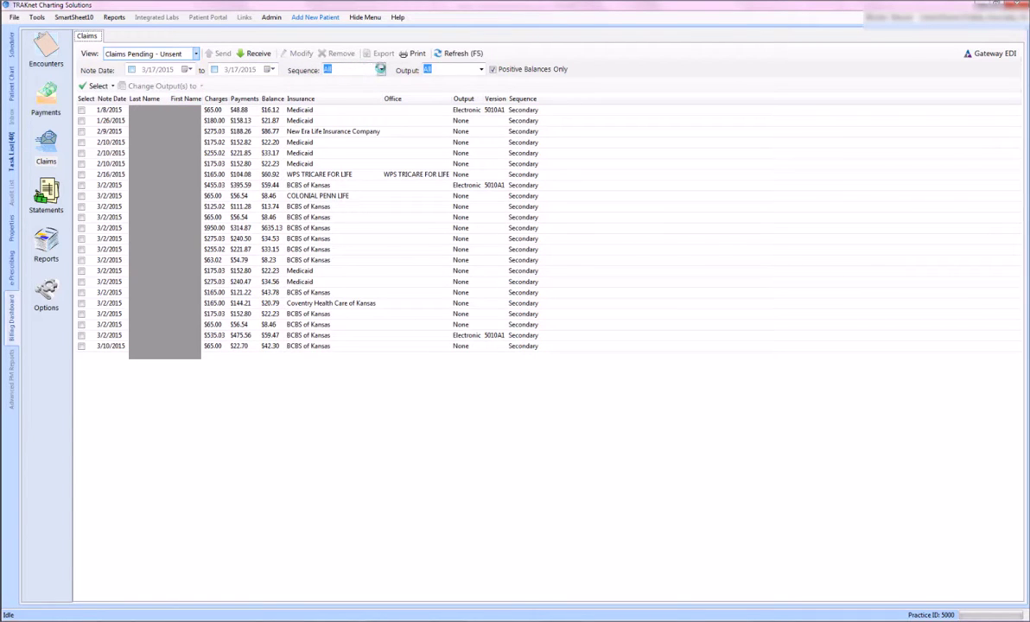
click(380, 69)
click(364, 100)
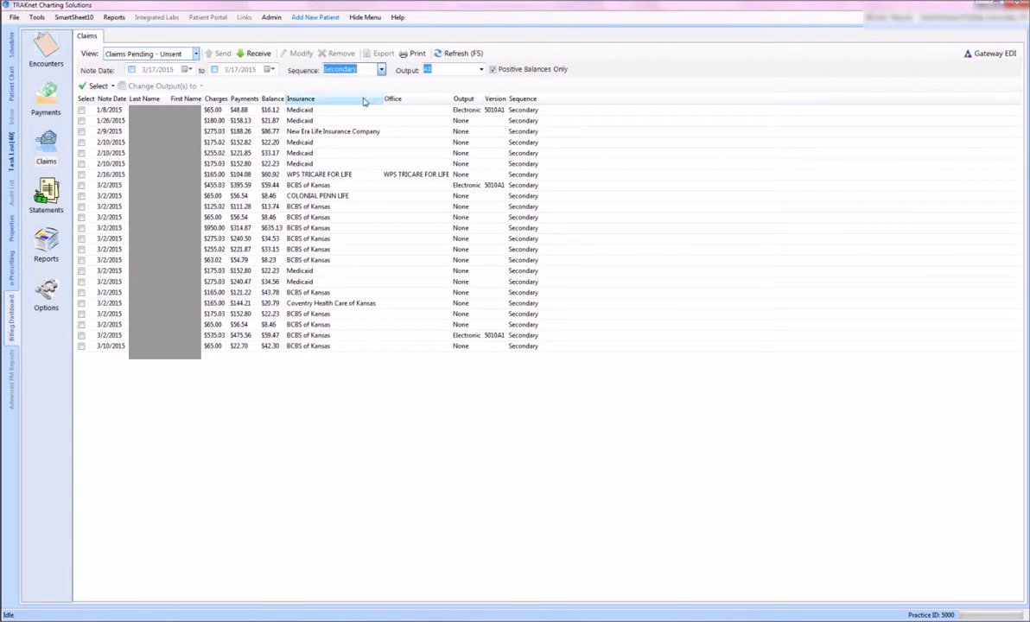
click(458, 54)
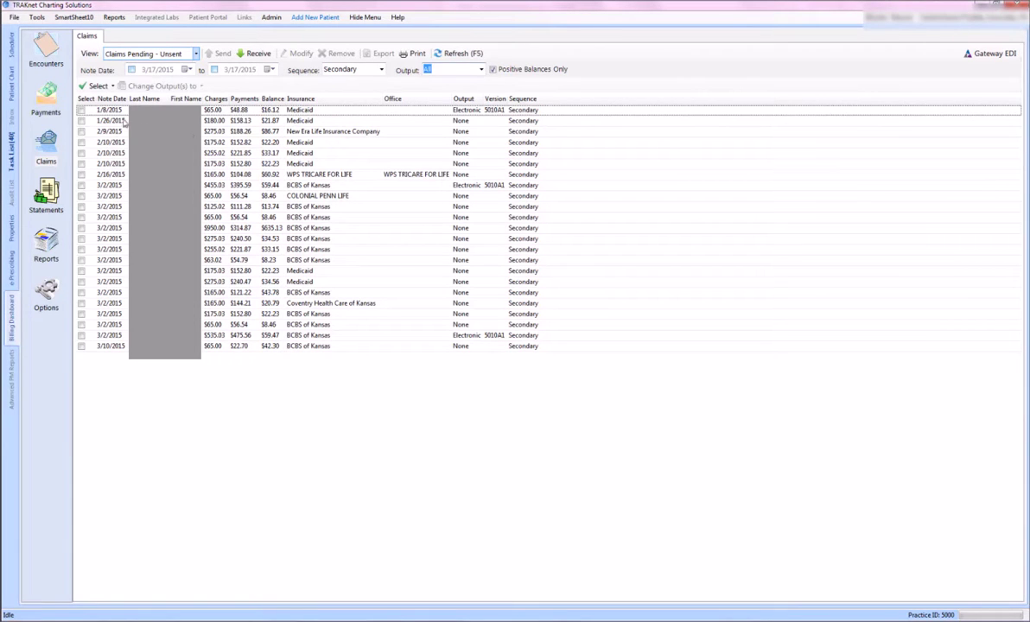
Step: Change the three Electronic claims (1/8 Medicaid, two 3/2 BCBS of Kansas) to None output
click(81, 110)
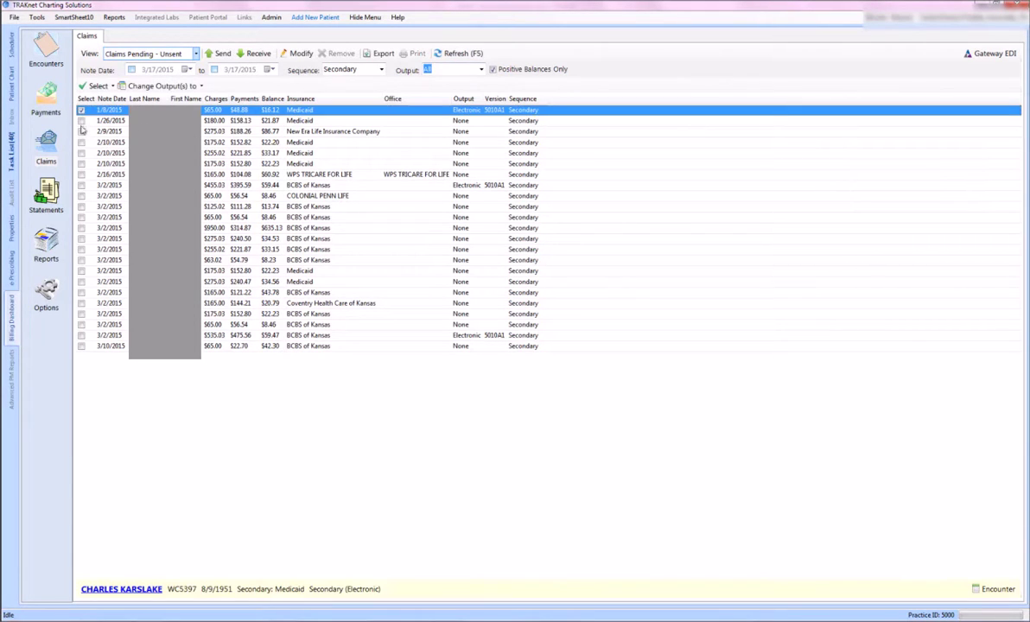
click(81, 185)
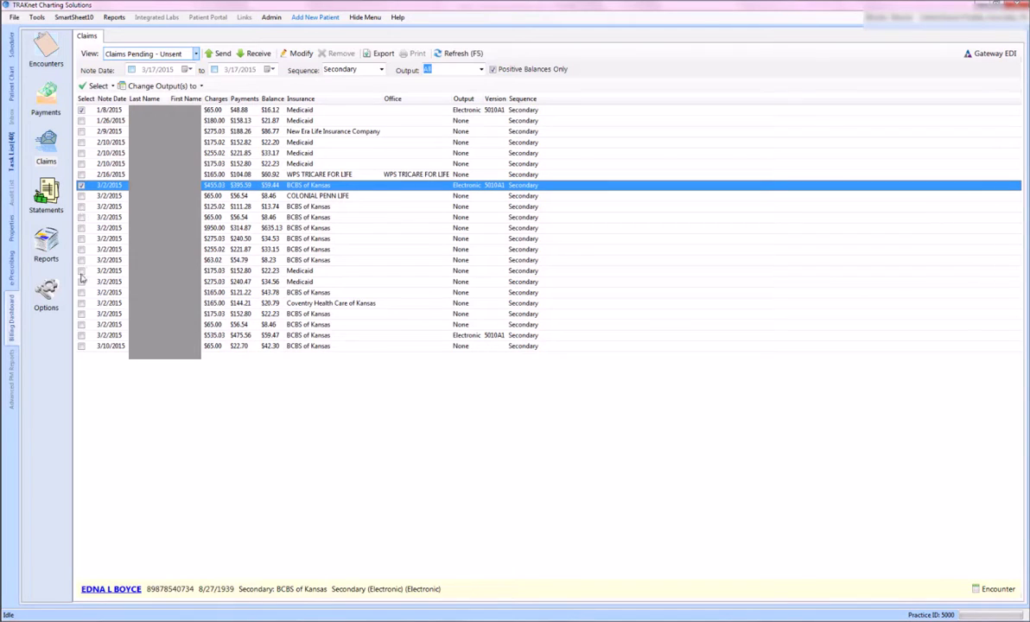
click(81, 336)
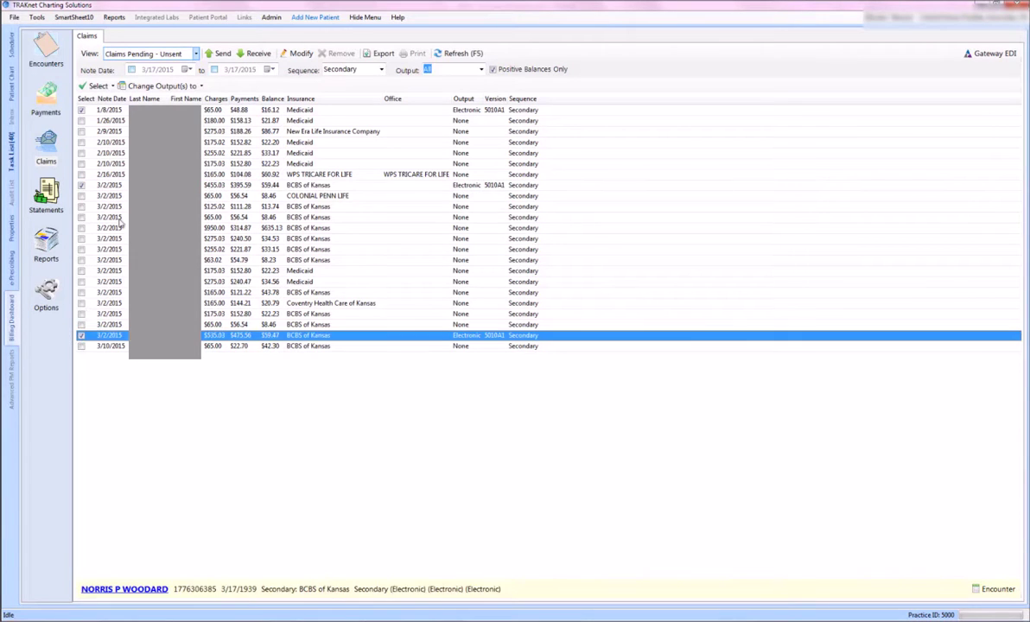
click(160, 86)
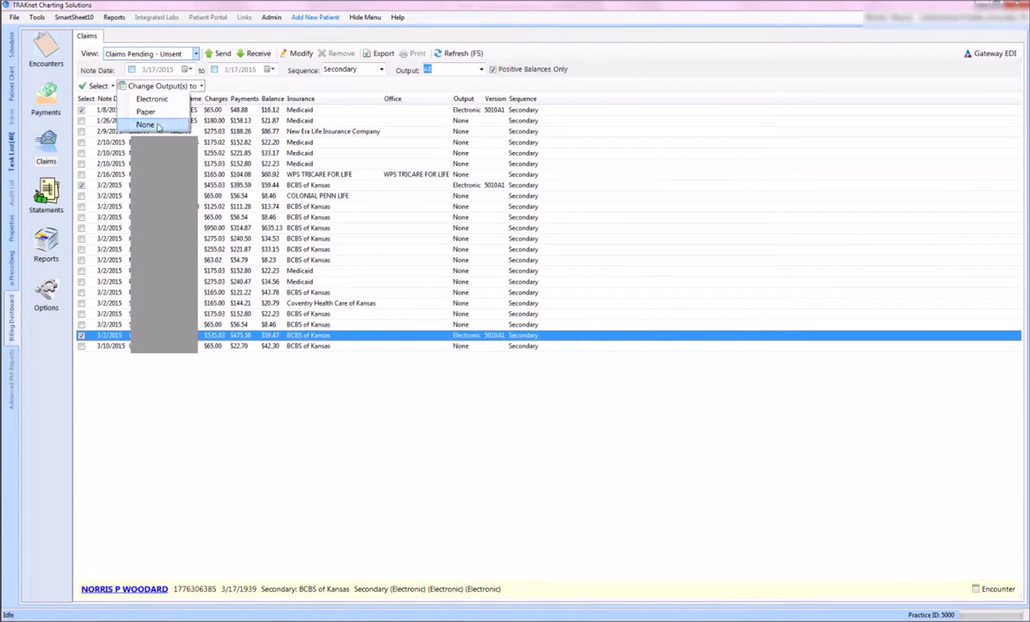
click(145, 125)
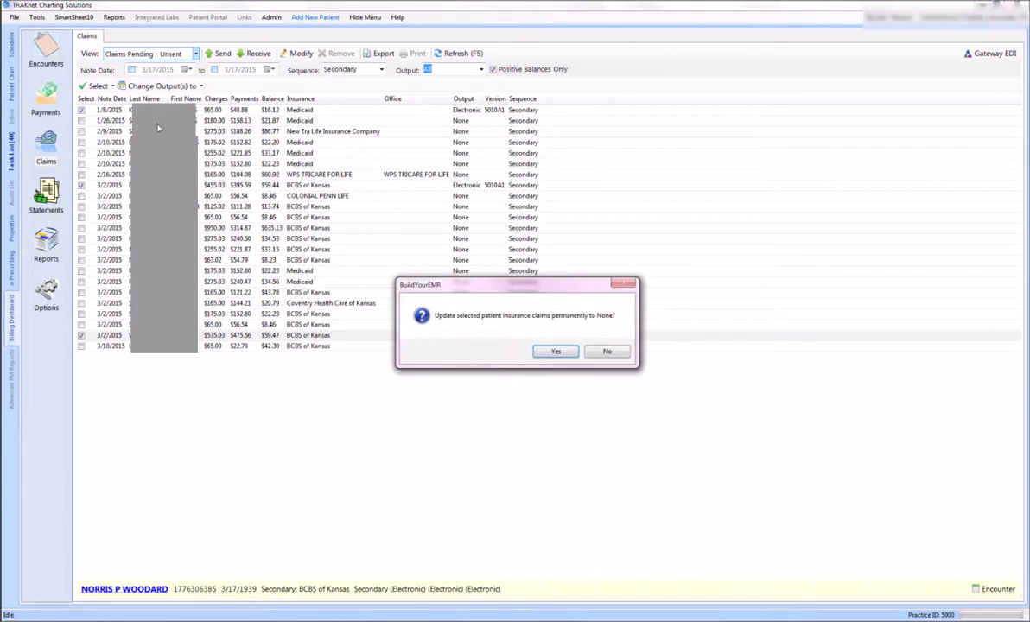
click(557, 353)
click(557, 353)
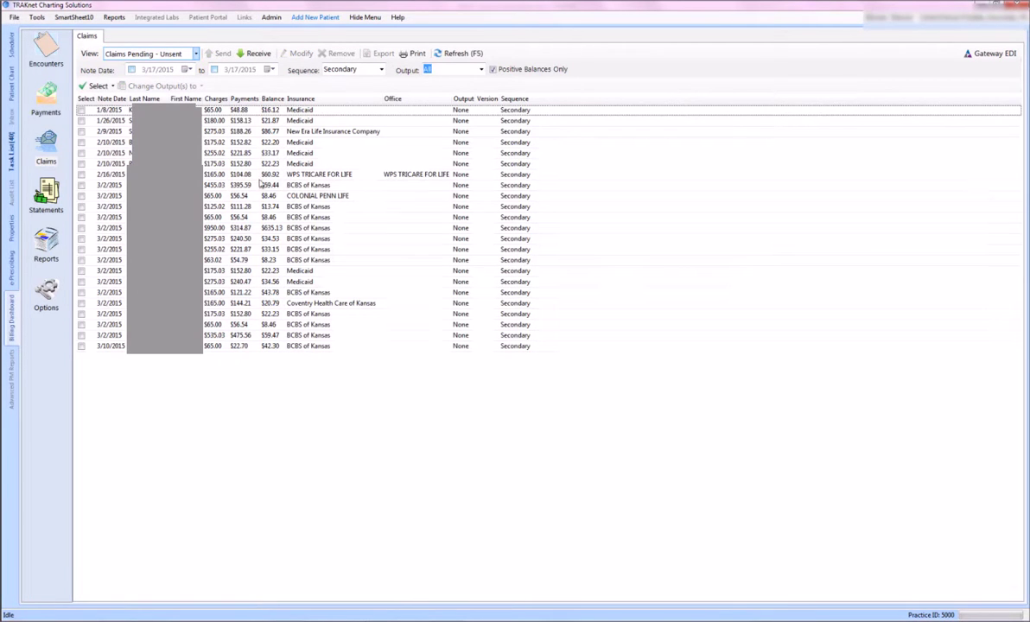
Step: Select all pending secondary claims in the Unsent list and send them
click(100, 88)
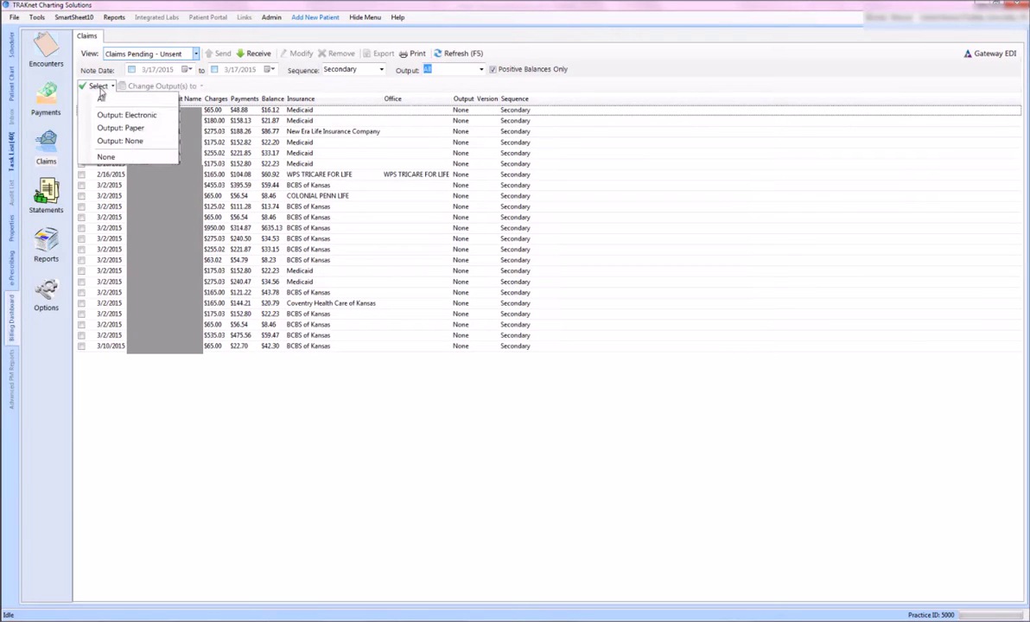
click(102, 100)
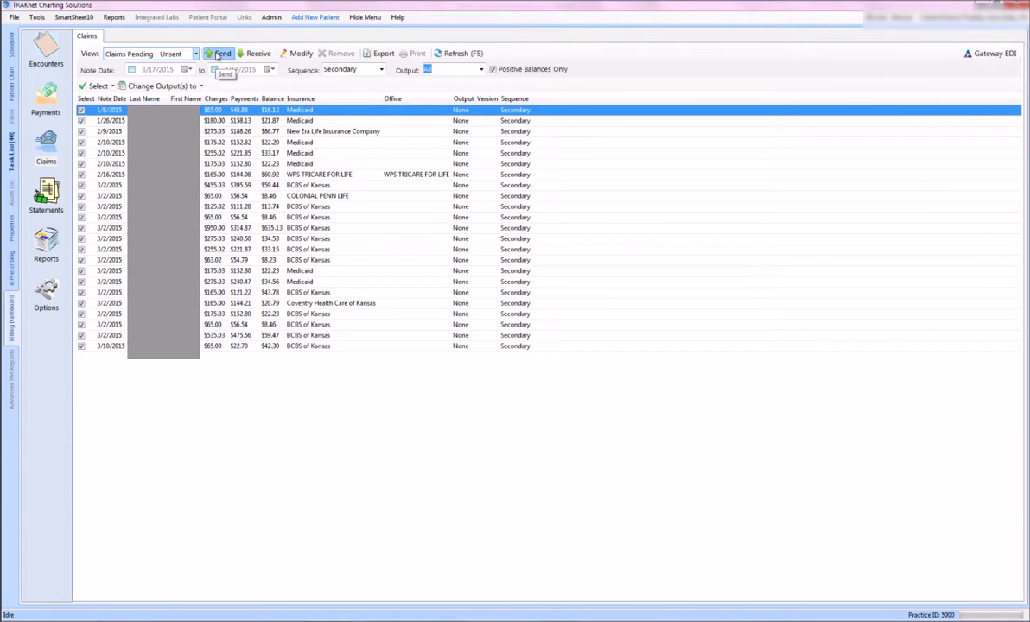
click(219, 53)
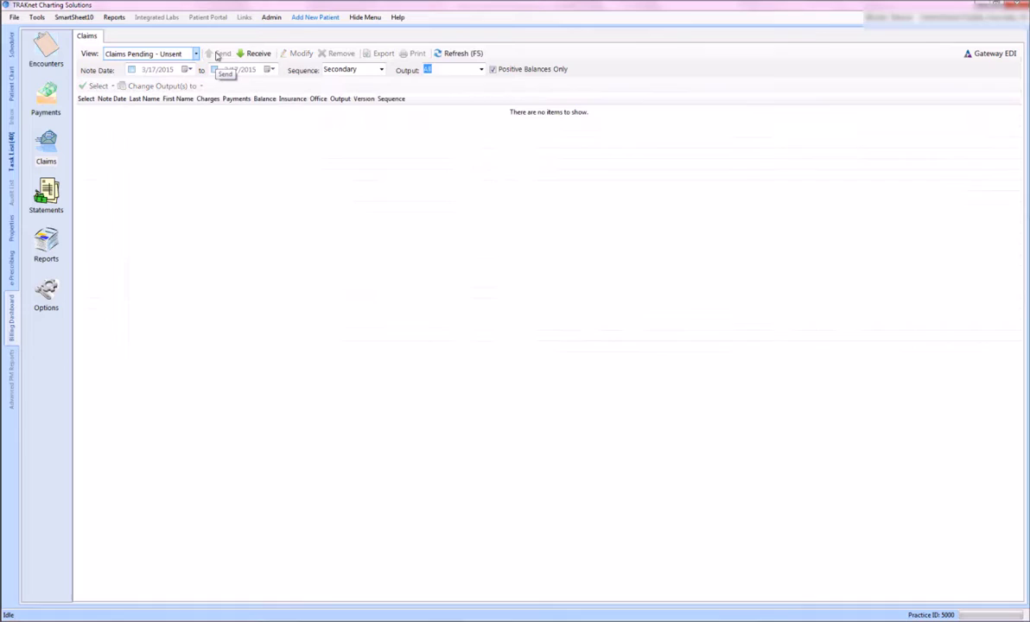